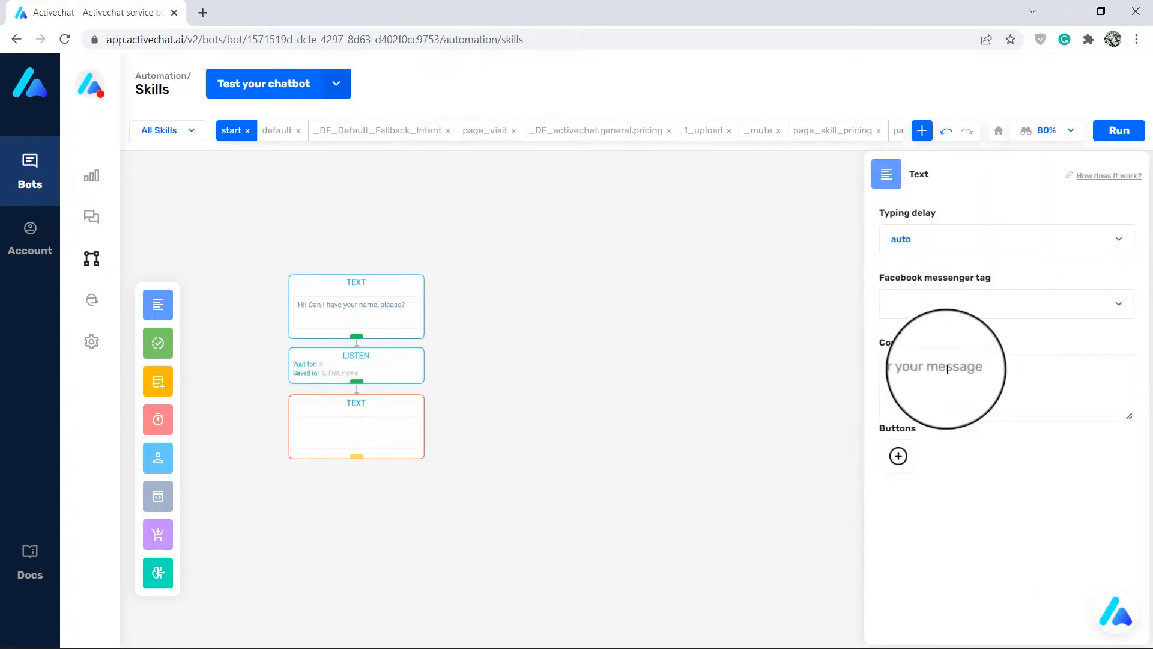
Step: Set the last Text block's message to "Nice to meet you, $_first_name!"
{"action": "left_click", "coordinate": [947, 375]}
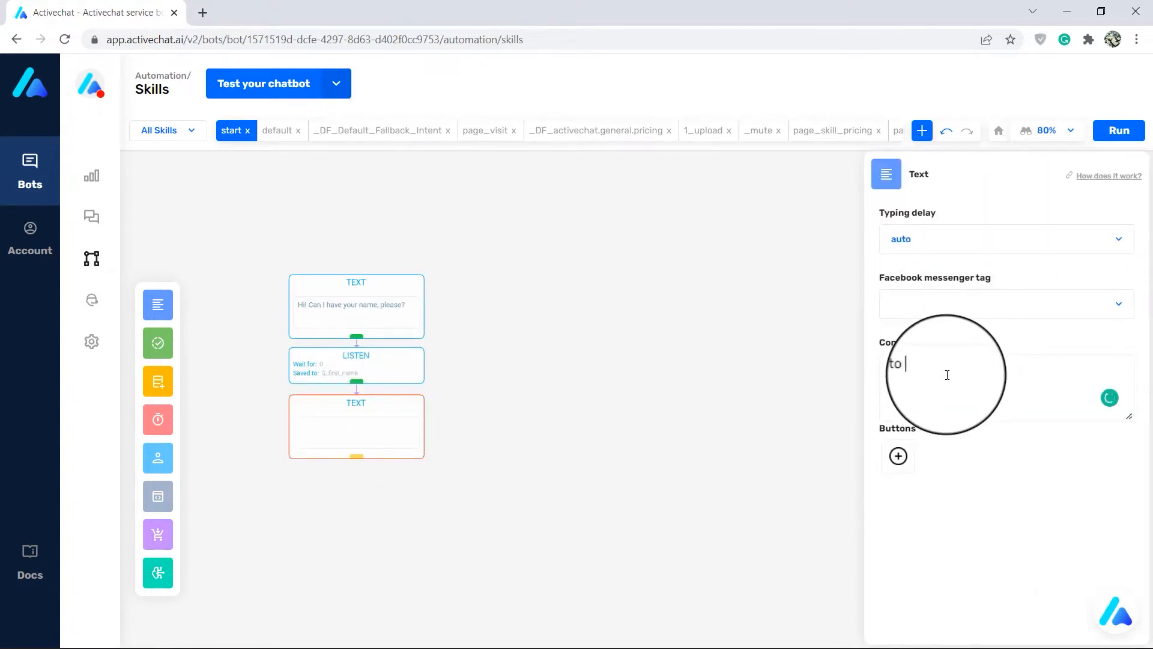
{"action": "type", "text": "Nice to meet you, $_first_name!"}
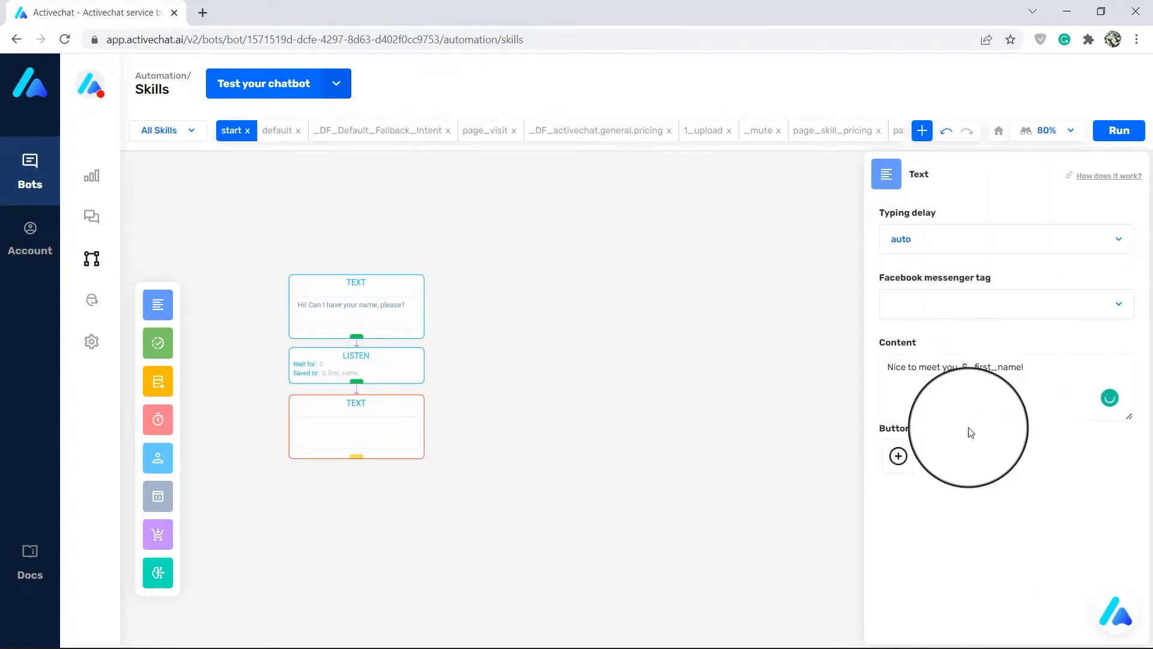
Step: Add a Catch block above the first Text block and set its event name to vid_test_1
{"action": "mouse_move", "coordinate": [165, 345]}
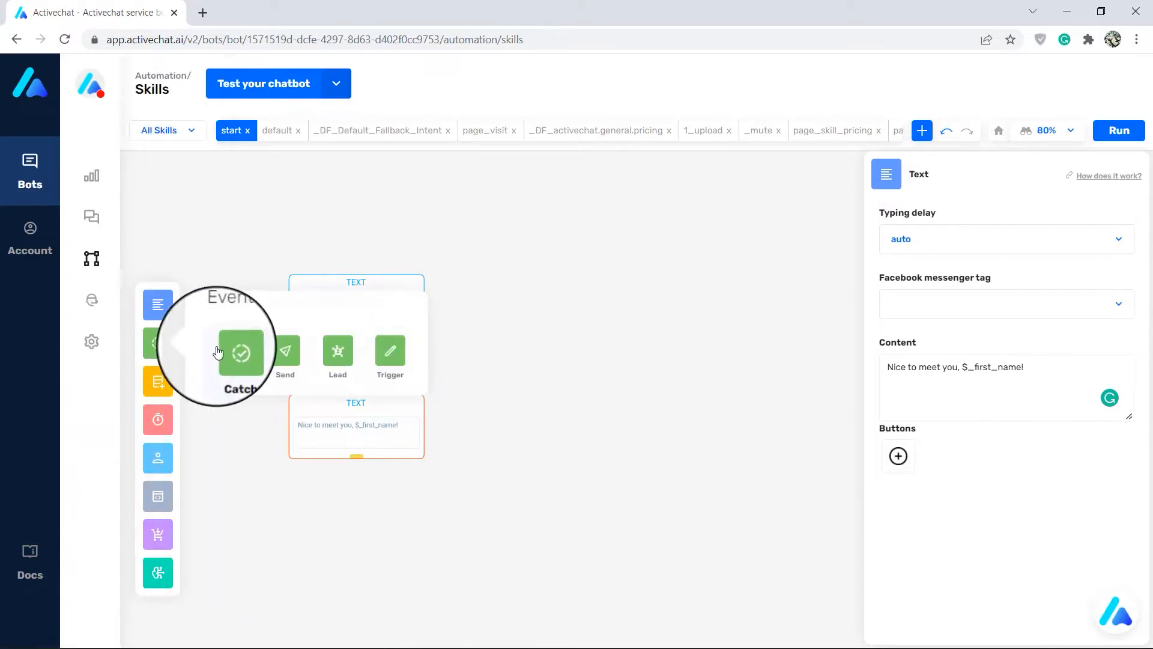
{"action": "left_click_drag", "start_coordinate": [234, 350], "coordinate": [377, 245]}
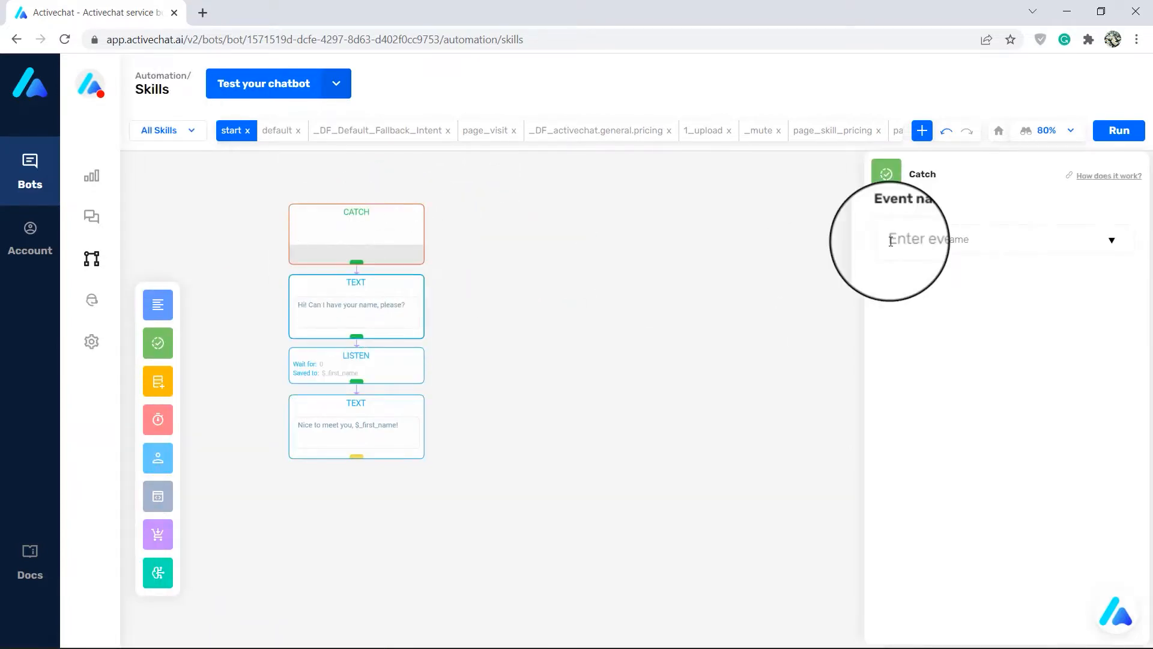
{"action": "left_click", "coordinate": [891, 240]}
{"action": "type", "text": "vid_test_1"}
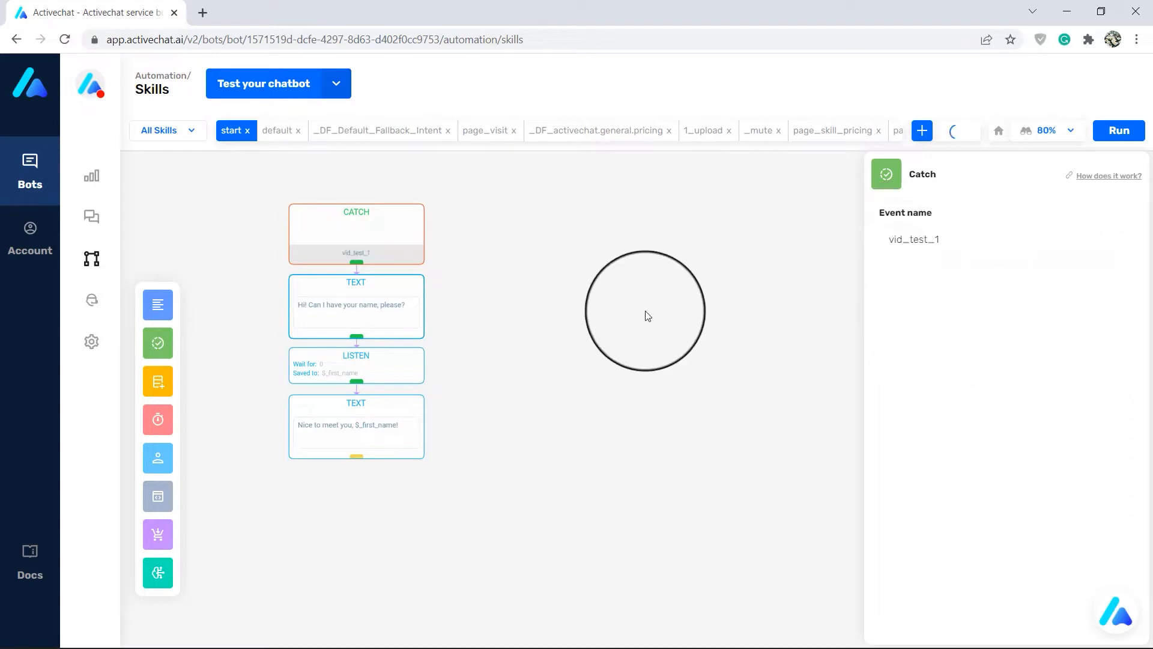
{"action": "left_click", "coordinate": [646, 314]}
Step: Run the bot and test it in the incognito chat by sending /vid_test_1 and answering with a first name
{"action": "left_click", "coordinate": [1118, 130]}
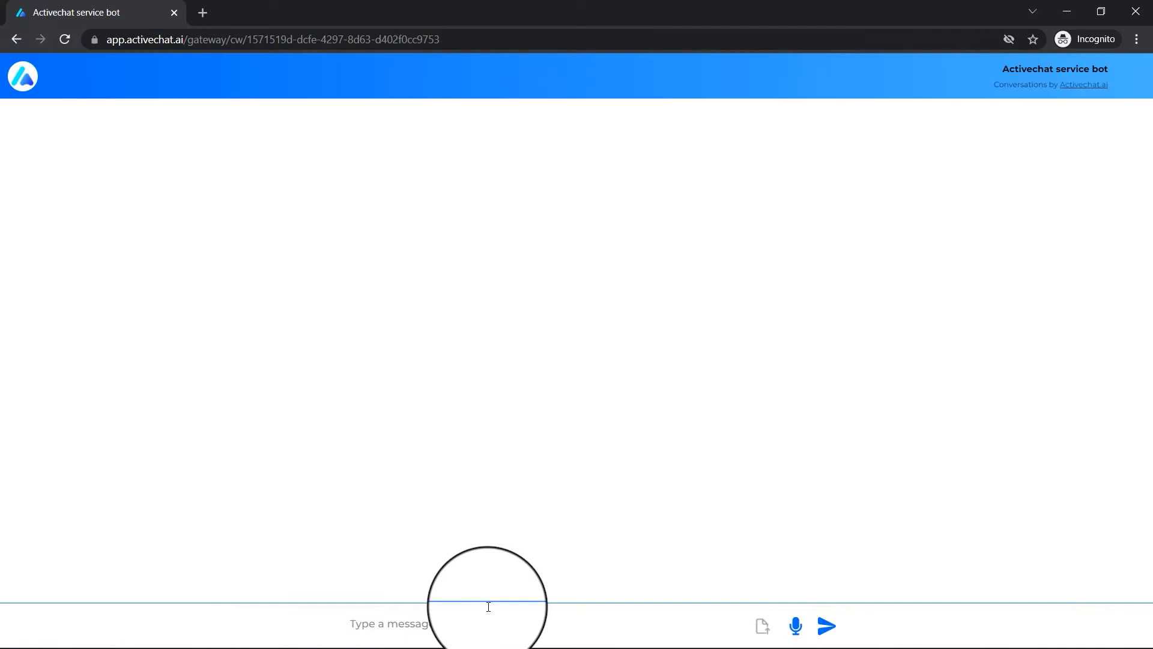
{"action": "left_click", "coordinate": [489, 606]}
{"action": "key", "text": "super+v"}
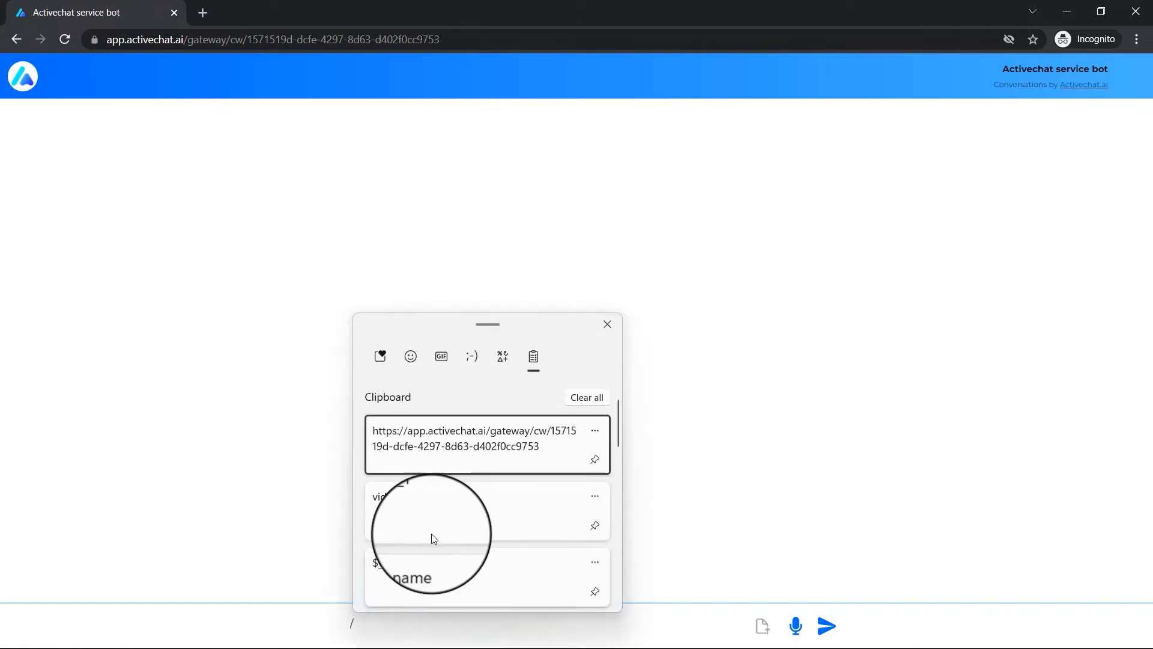
{"action": "left_click", "coordinate": [424, 509]}
{"action": "key", "text": "Return"}
{"action": "type", "text": "Ina"}
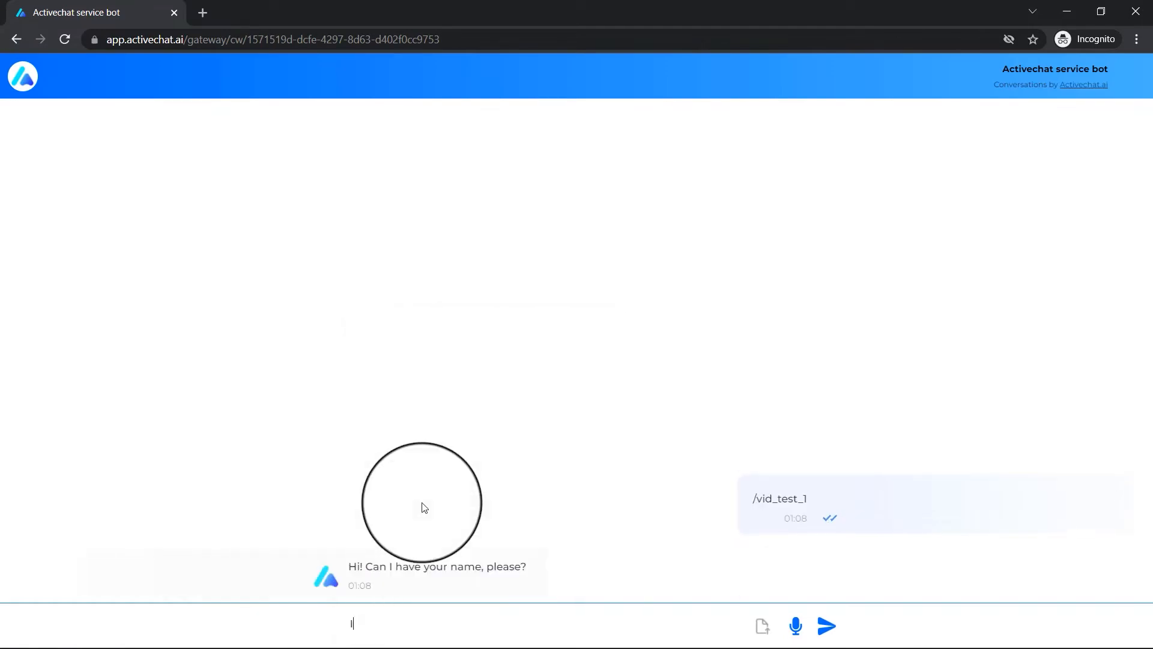
{"action": "key", "text": "Return"}
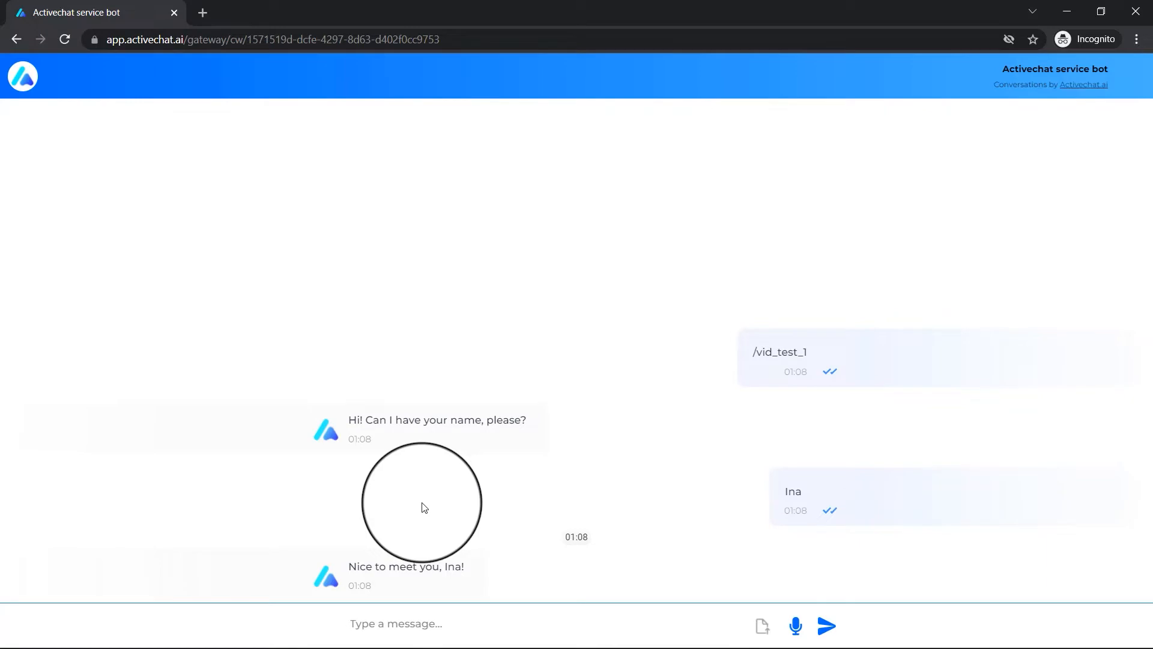
Step: Switch back to the skill editor and extend the last Text block's message with "Can I also have your email?"
{"action": "key", "text": "alt+Tab"}
{"action": "left_click_drag", "start_coordinate": [360, 509], "coordinate": [395, 395]}
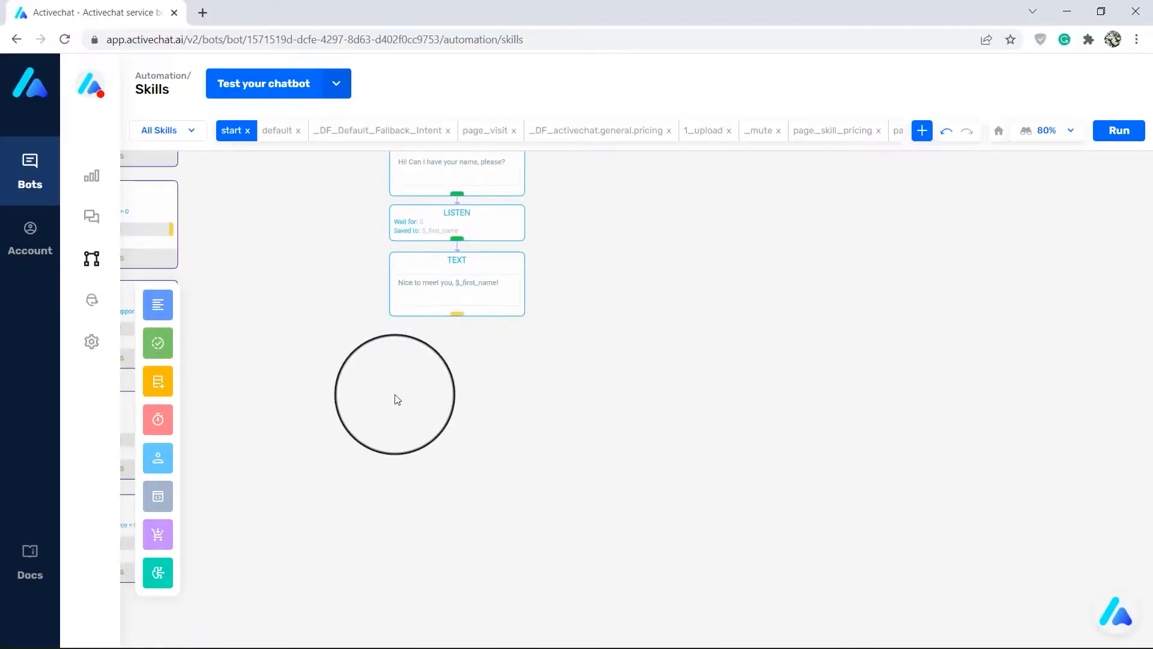
{"action": "left_click", "coordinate": [511, 287]}
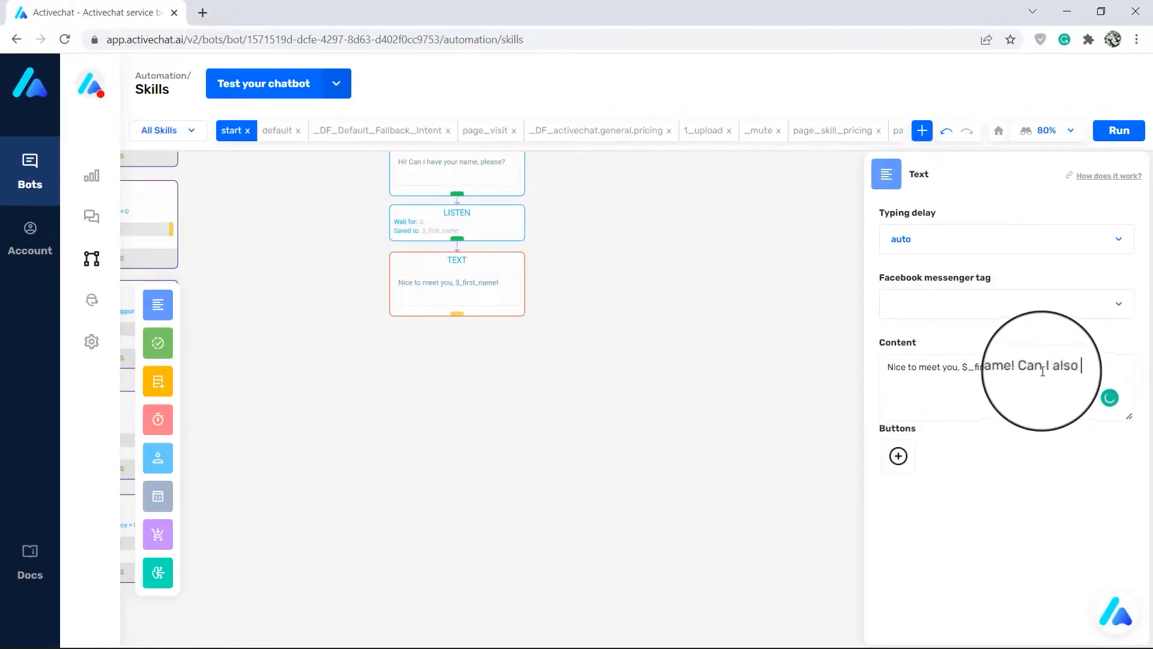
{"action": "left_click", "coordinate": [515, 432]}
Step: Attach a Listen block below the email question and save its reply to $user_email
{"action": "mouse_move", "coordinate": [158, 304]}
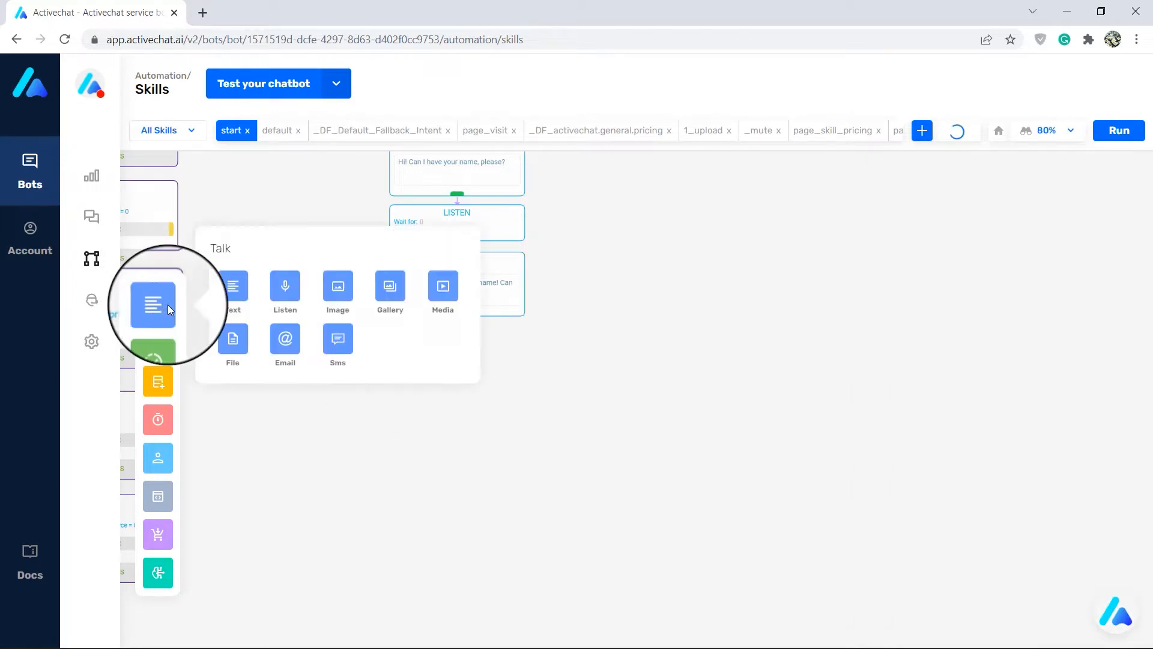
{"action": "left_click", "coordinate": [287, 290]}
{"action": "left_click_drag", "start_coordinate": [539, 445], "coordinate": [461, 335]}
{"action": "left_click", "coordinate": [463, 340]}
{"action": "left_click_drag", "start_coordinate": [979, 307], "coordinate": [896, 317]}
{"action": "left_click", "coordinate": [672, 355]}
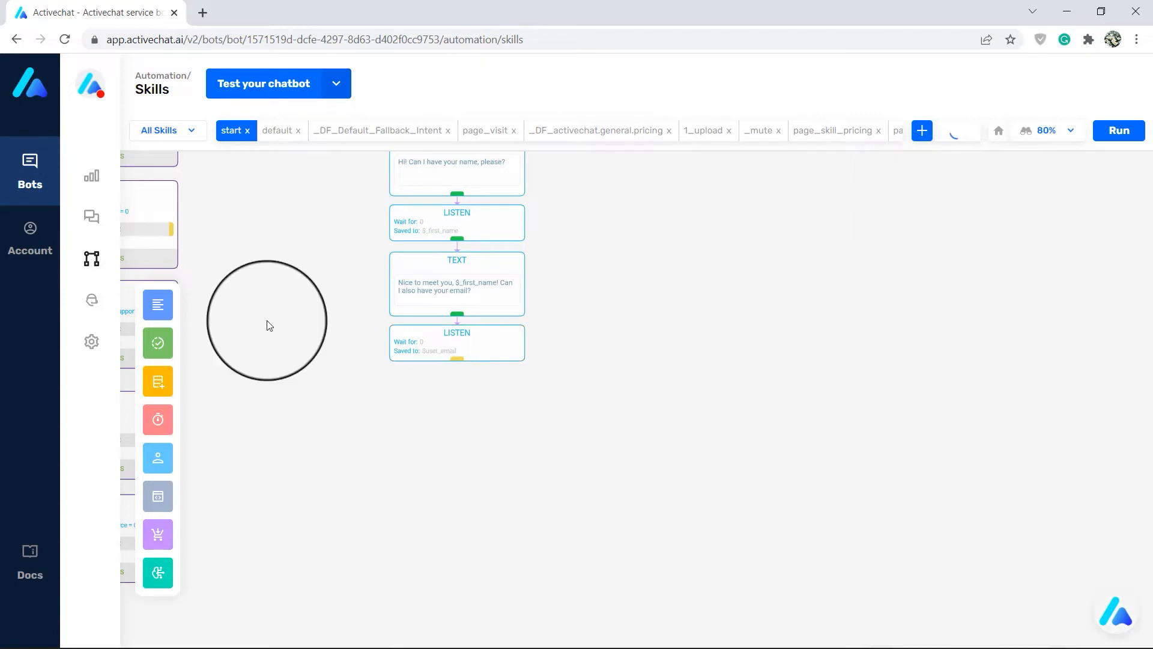
Step: Attach a Text block below the email Listen block with the message "Thank you kindly! Now, what is your primary objective?"
{"action": "mouse_move", "coordinate": [158, 304]}
{"action": "left_click_drag", "start_coordinate": [231, 288], "coordinate": [502, 443]}
{"action": "left_click_drag", "start_coordinate": [561, 468], "coordinate": [455, 422]}
{"action": "left_click", "coordinate": [457, 400]}
{"action": "left_click", "coordinate": [1013, 394]}
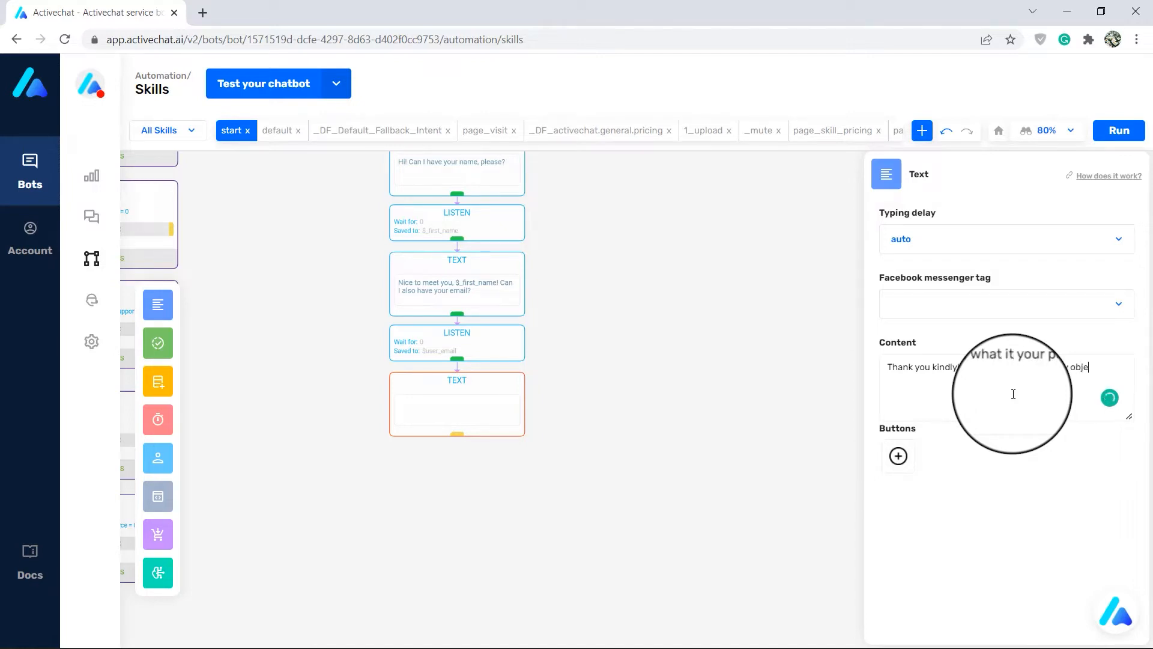
{"action": "mouse_move", "coordinate": [1005, 366]}
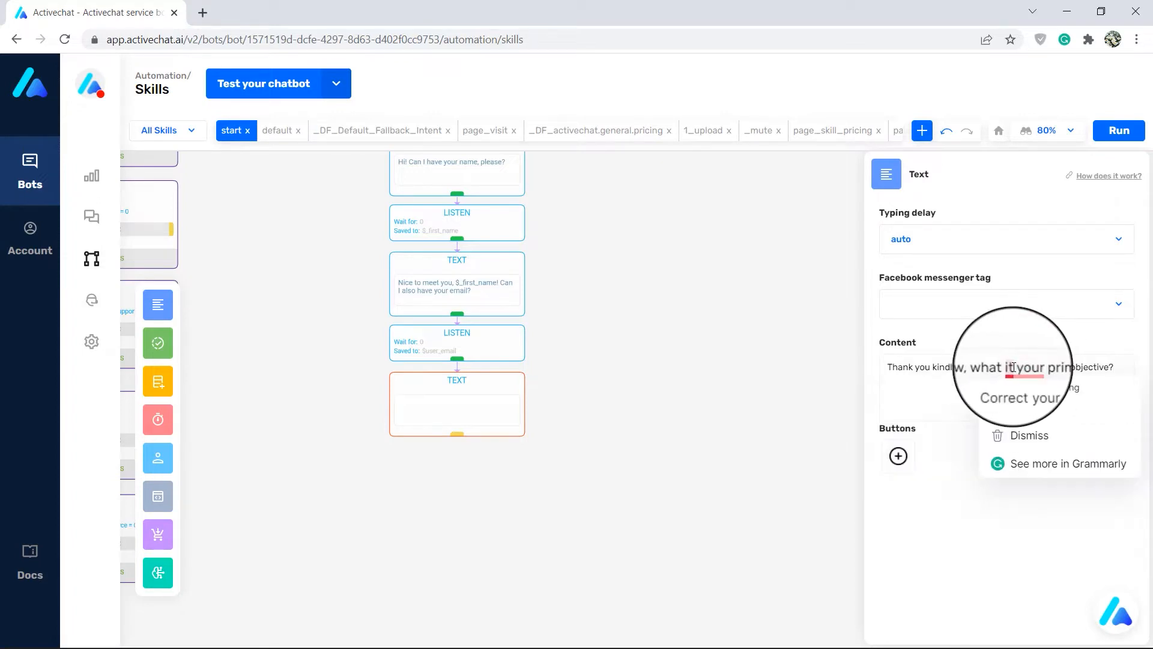
{"action": "key", "text": "BackSpace"}
{"action": "key", "text": "BackSpace"}
{"action": "type", "text": "s"}
{"action": "left_click", "coordinate": [651, 453]}
Step: Add an empty Text block and a Listen block below the objective question, saving the Listen reply to $objective
{"action": "mouse_move", "coordinate": [158, 304]}
{"action": "left_click_drag", "start_coordinate": [224, 291], "coordinate": [439, 523]}
{"action": "left_click_drag", "start_coordinate": [285, 290], "coordinate": [465, 453]}
{"action": "left_click", "coordinate": [458, 433]}
{"action": "left_click", "coordinate": [466, 452]}
{"action": "left_click_drag", "start_coordinate": [978, 307], "coordinate": [898, 306]}
{"action": "key", "text": "BackSpace"}
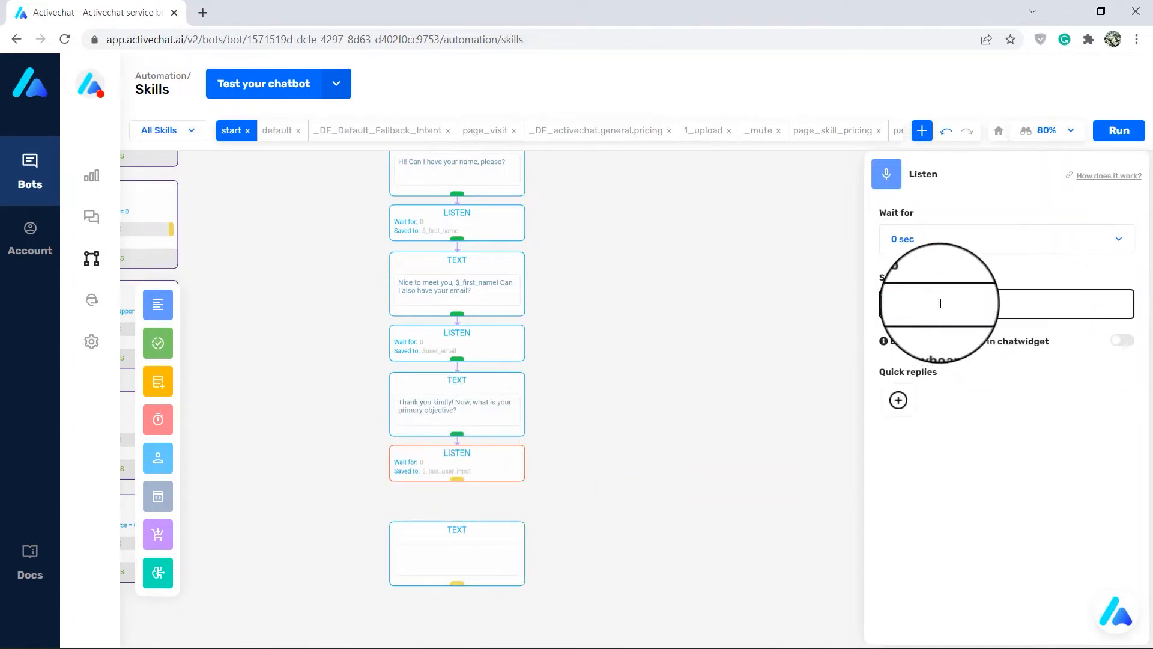
{"action": "left_click", "coordinate": [823, 391]}
Step: Connect the empty Text block below the $objective Listen block and enter "Oh, $objective! Sounds nice. I'll let the team know!"
{"action": "left_click_drag", "start_coordinate": [502, 545], "coordinate": [493, 518]}
{"action": "left_click_drag", "start_coordinate": [457, 478], "coordinate": [457, 509]}
{"action": "left_click", "coordinate": [457, 511]}
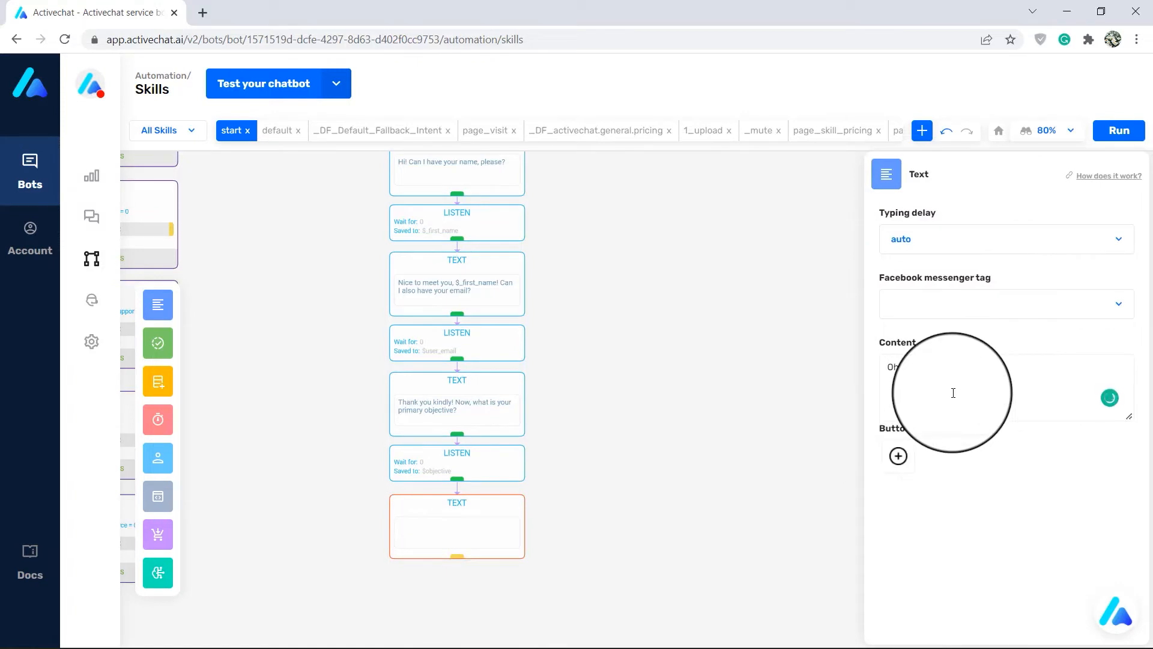
{"action": "left_click", "coordinate": [953, 393]}
{"action": "type", "text": "Oh, $objective! Sounds nice. I'll let the team know!"}
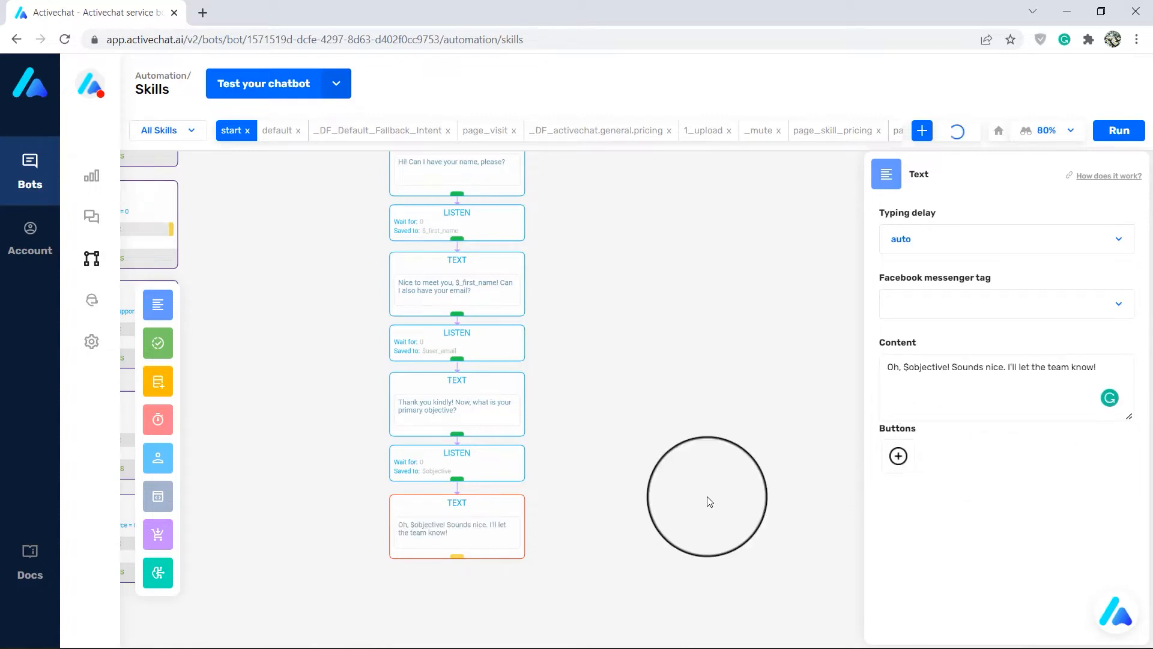
{"action": "left_click", "coordinate": [708, 502]}
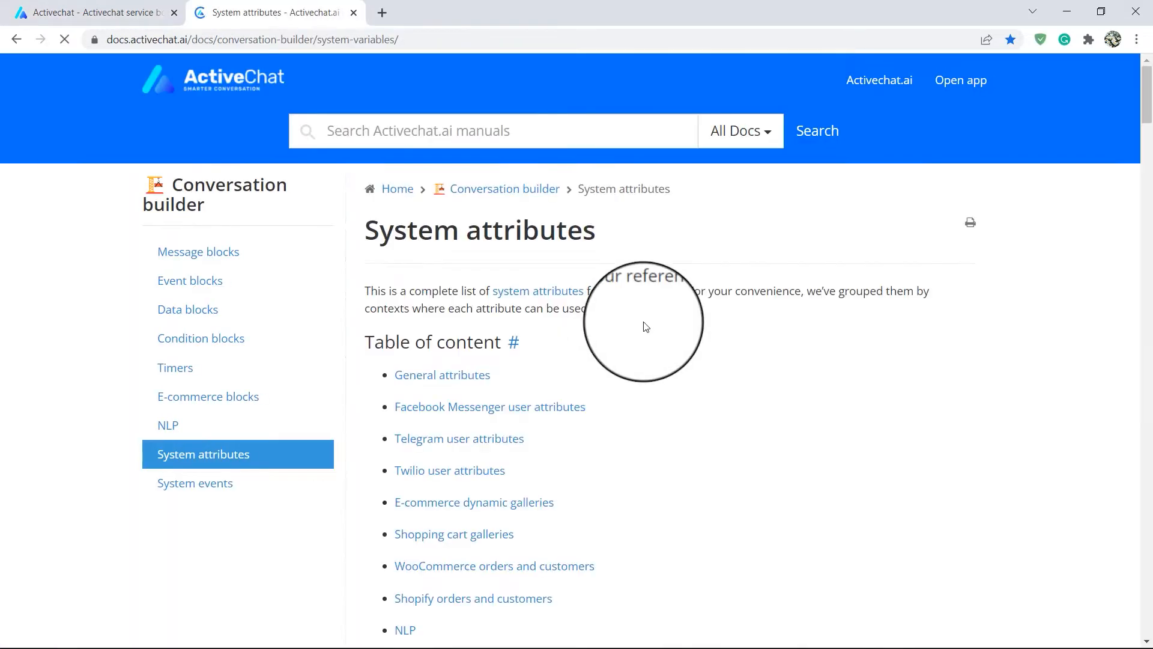
Step: Review the System attributes documentation, from general and messenger attributes through e-commerce, Google integrations and page visits tracking
{"action": "scroll", "coordinate": [644, 326], "scroll_direction": "down", "scroll_amount": 10}
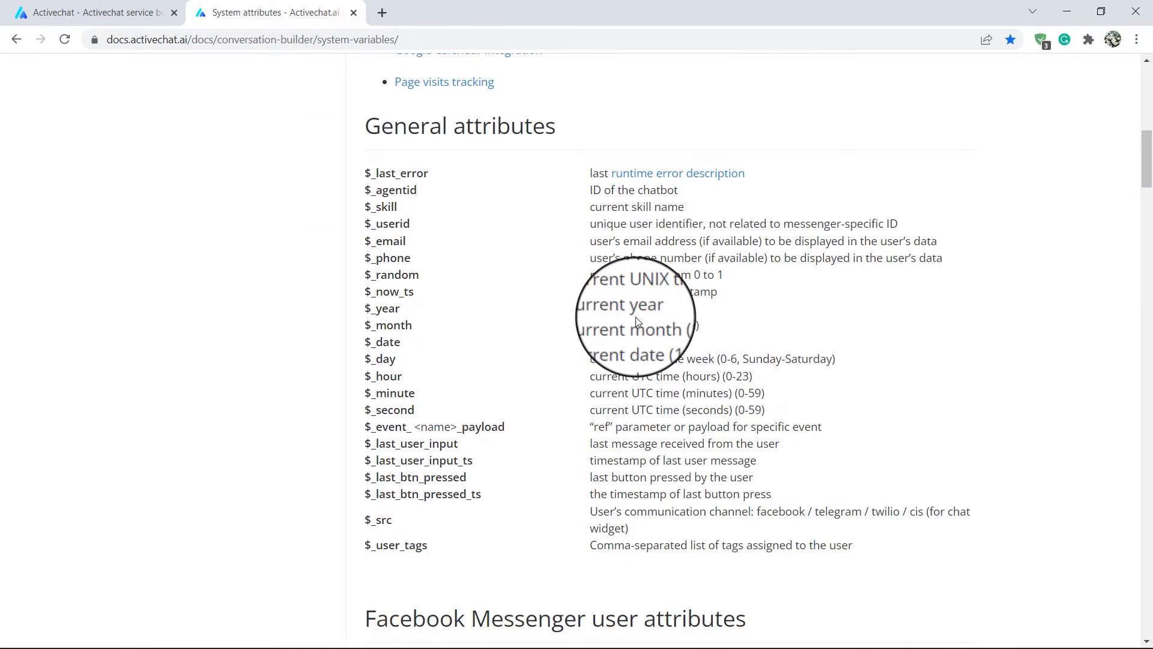
{"action": "scroll", "coordinate": [637, 320], "scroll_direction": "down", "scroll_amount": 3}
{"action": "scroll", "coordinate": [637, 317], "scroll_direction": "down", "scroll_amount": 5}
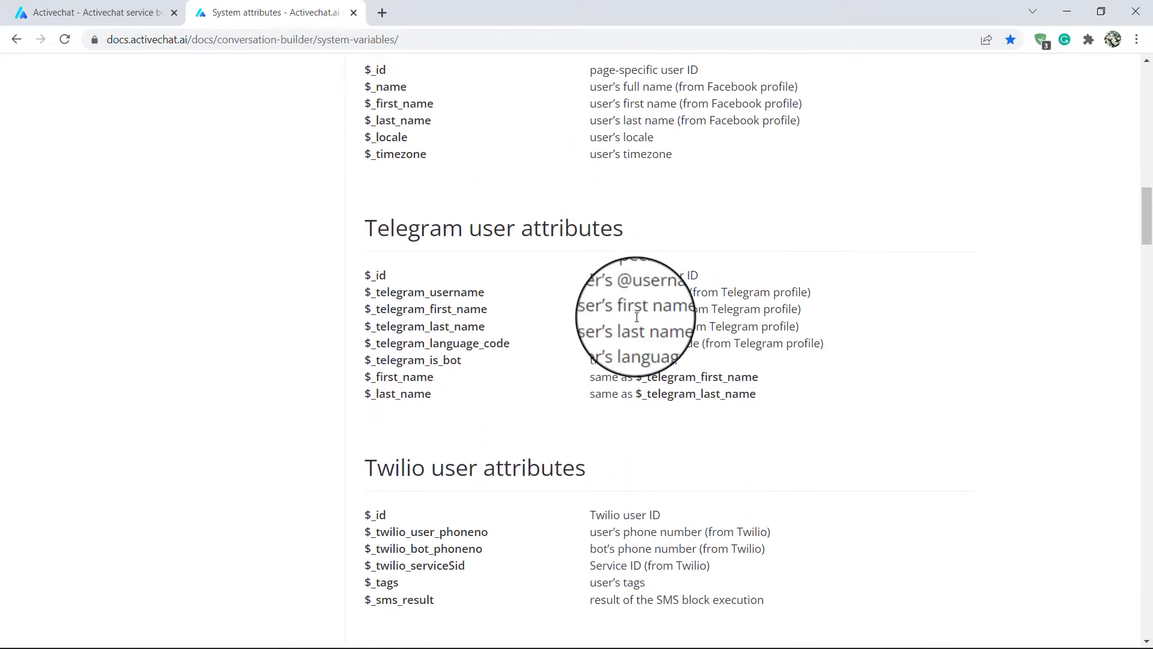
{"action": "scroll", "coordinate": [637, 317], "scroll_direction": "down", "scroll_amount": 6}
{"action": "scroll", "coordinate": [636, 317], "scroll_direction": "down", "scroll_amount": 2}
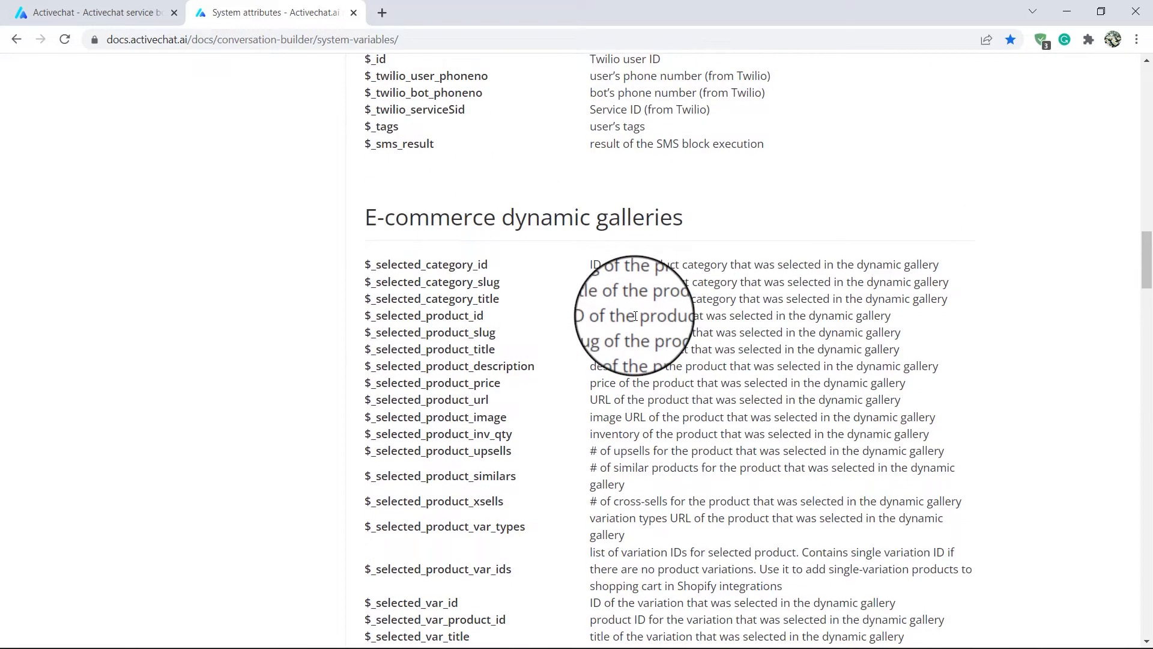
{"action": "scroll", "coordinate": [636, 316], "scroll_direction": "down", "scroll_amount": 6}
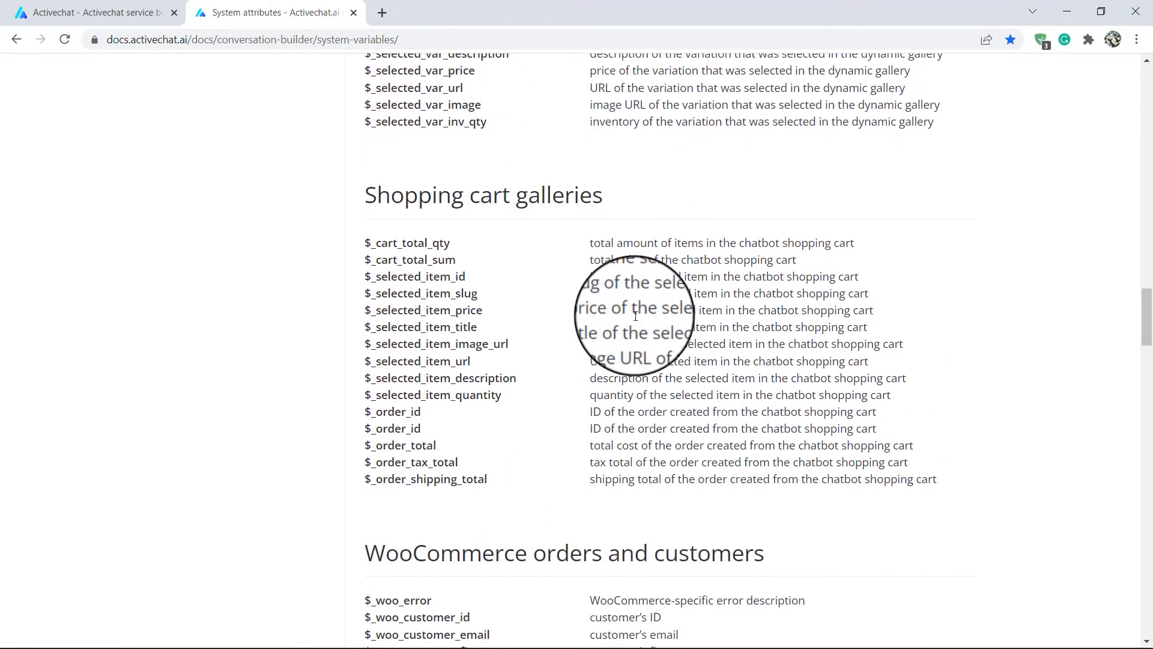
{"action": "scroll", "coordinate": [636, 315], "scroll_direction": "down", "scroll_amount": 13}
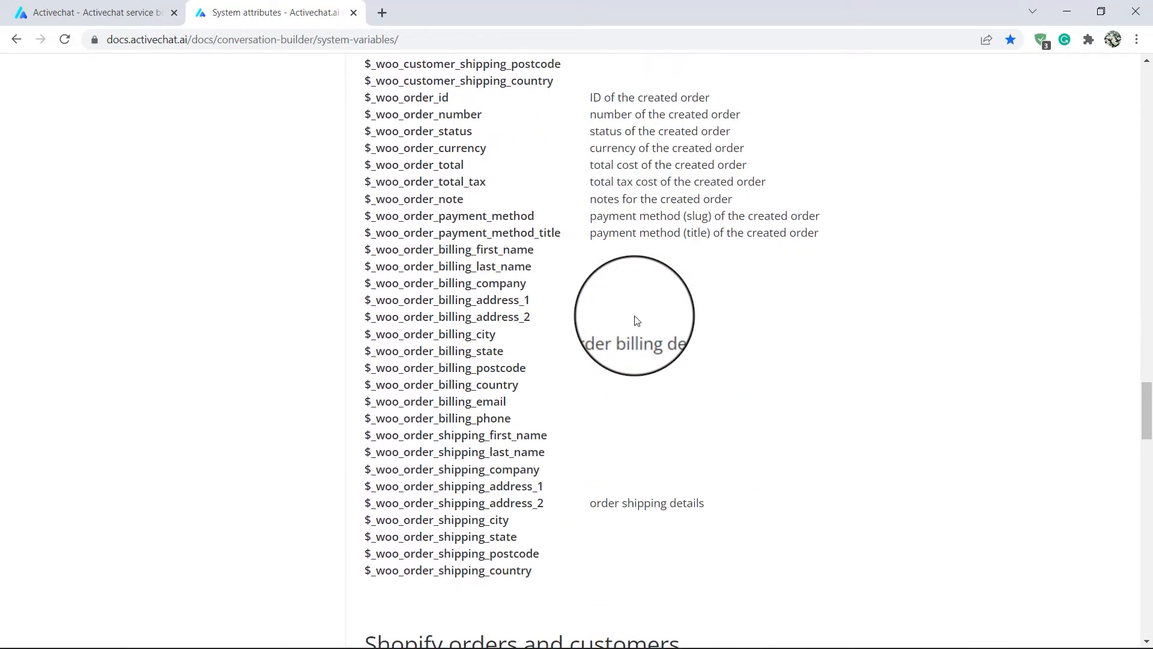
{"action": "scroll", "coordinate": [636, 319], "scroll_direction": "down", "scroll_amount": 7}
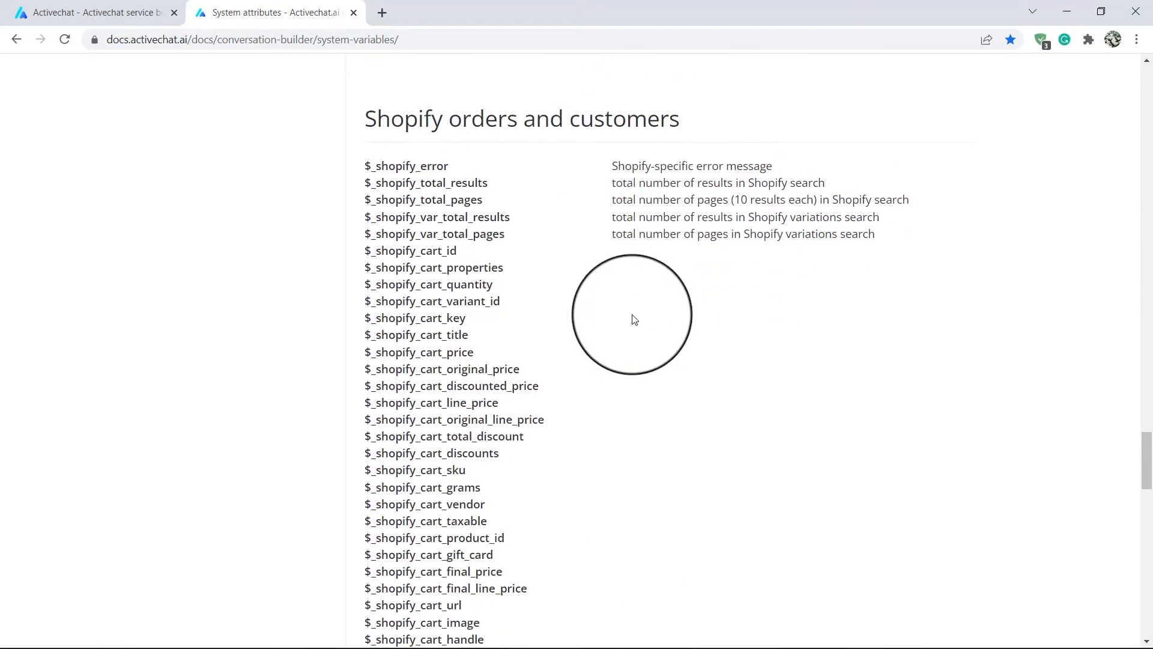
{"action": "scroll", "coordinate": [635, 319], "scroll_direction": "down", "scroll_amount": 13}
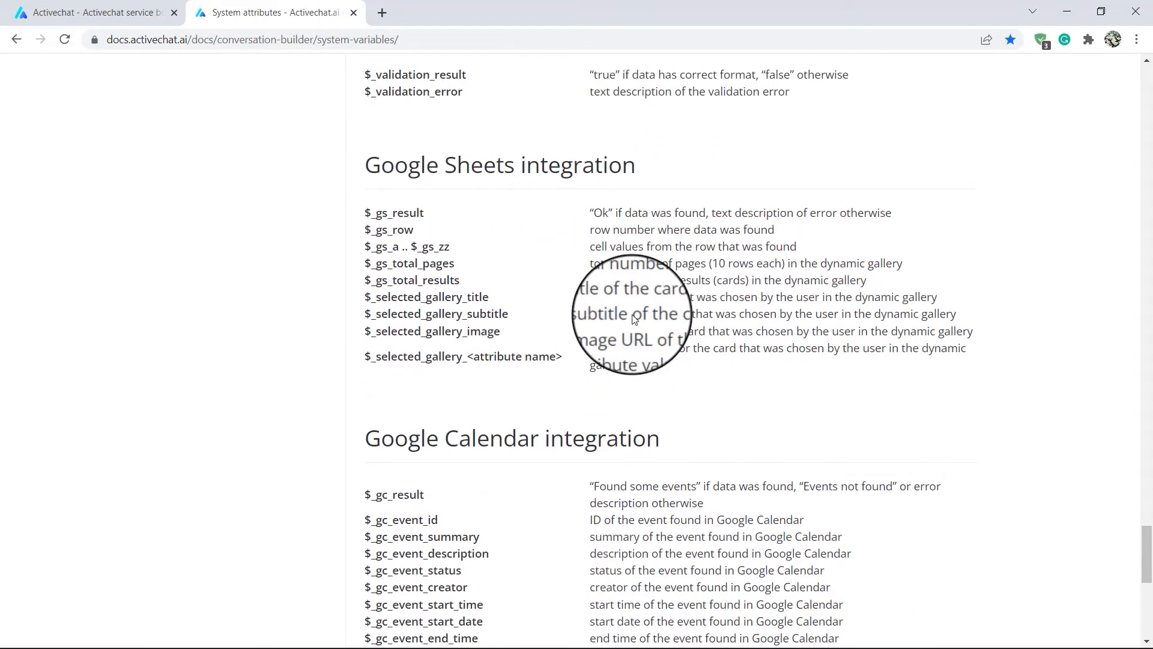
{"action": "scroll", "coordinate": [634, 318], "scroll_direction": "down", "scroll_amount": 7}
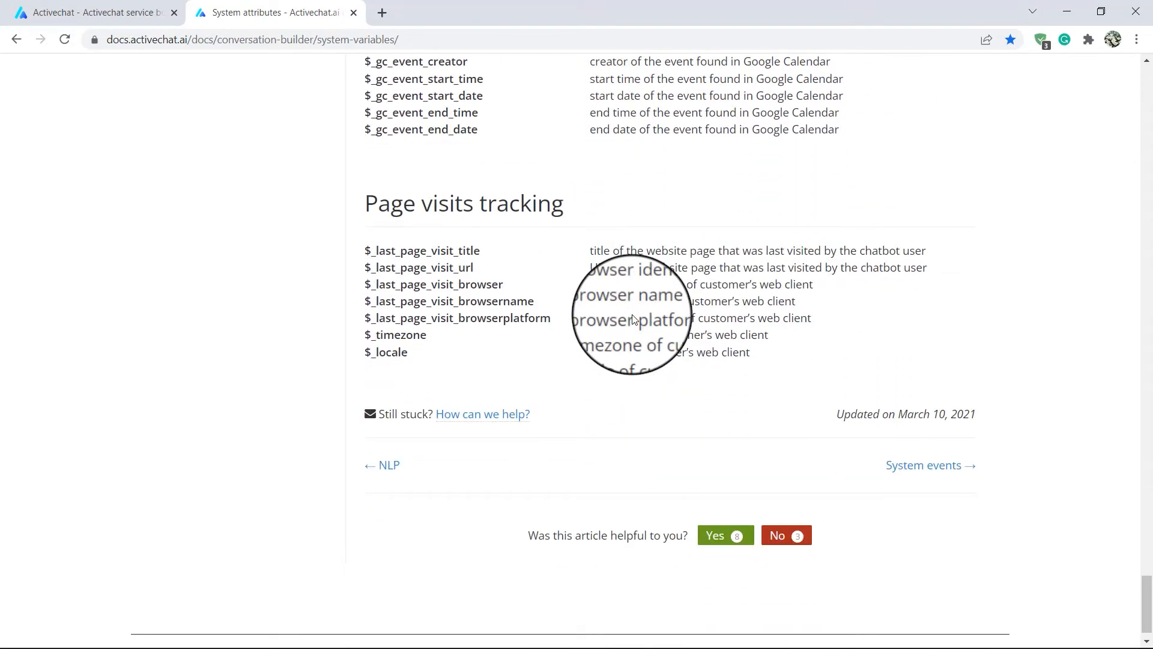
Step: Rate the System attributes article as helpful and close the documentation page
{"action": "left_click", "coordinate": [724, 535]}
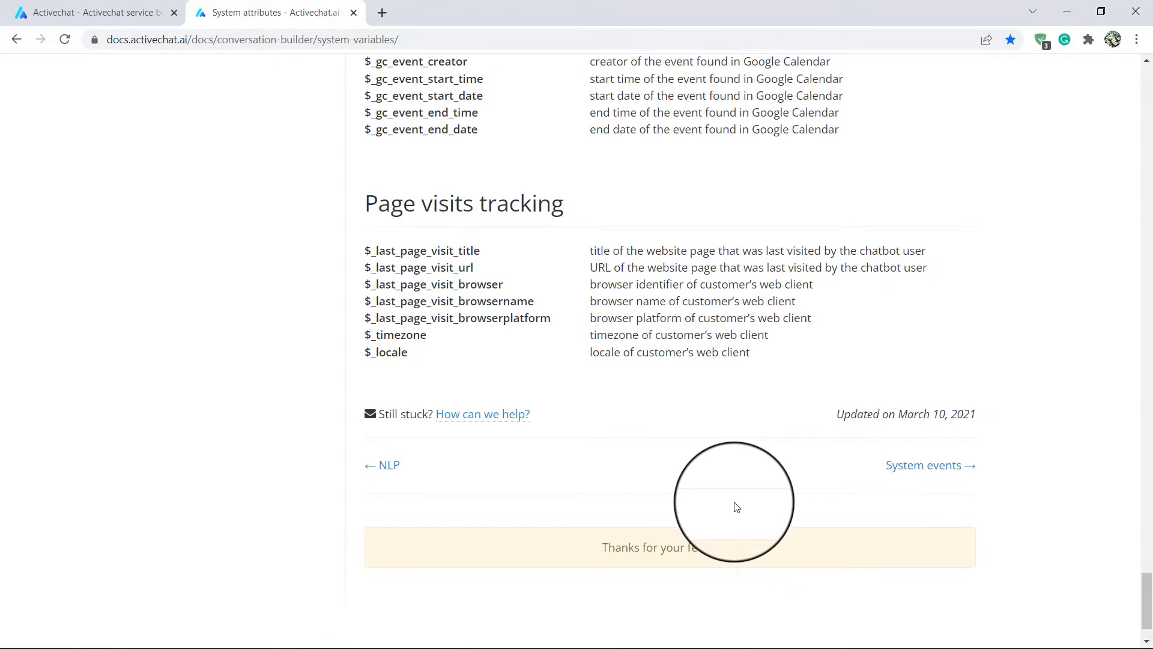
{"action": "scroll", "coordinate": [736, 505], "scroll_direction": "up", "scroll_amount": 15}
{"action": "left_click", "coordinate": [353, 13]}
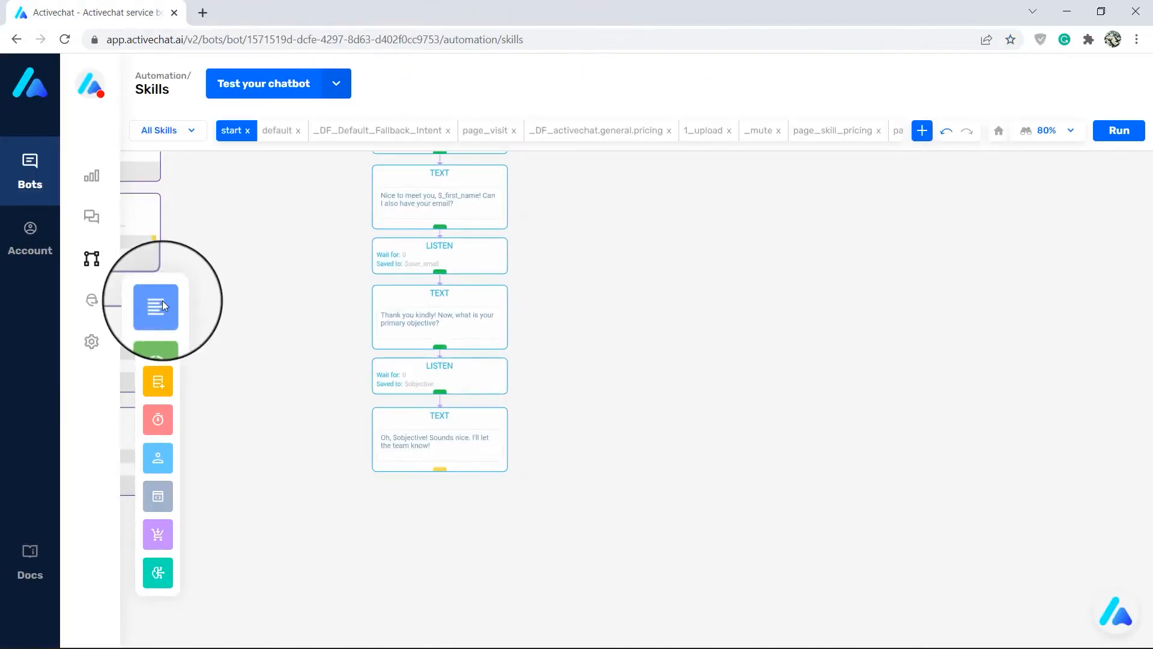
Step: Add a standalone Listen block on the empty canvas beside the flow and inspect its Save to attribute
{"action": "mouse_move", "coordinate": [162, 302]}
{"action": "left_click_drag", "start_coordinate": [285, 290], "coordinate": [604, 303]}
{"action": "scroll", "coordinate": [754, 353], "scroll_direction": "up", "scroll_amount": 3}
{"action": "left_click", "coordinate": [666, 314]}
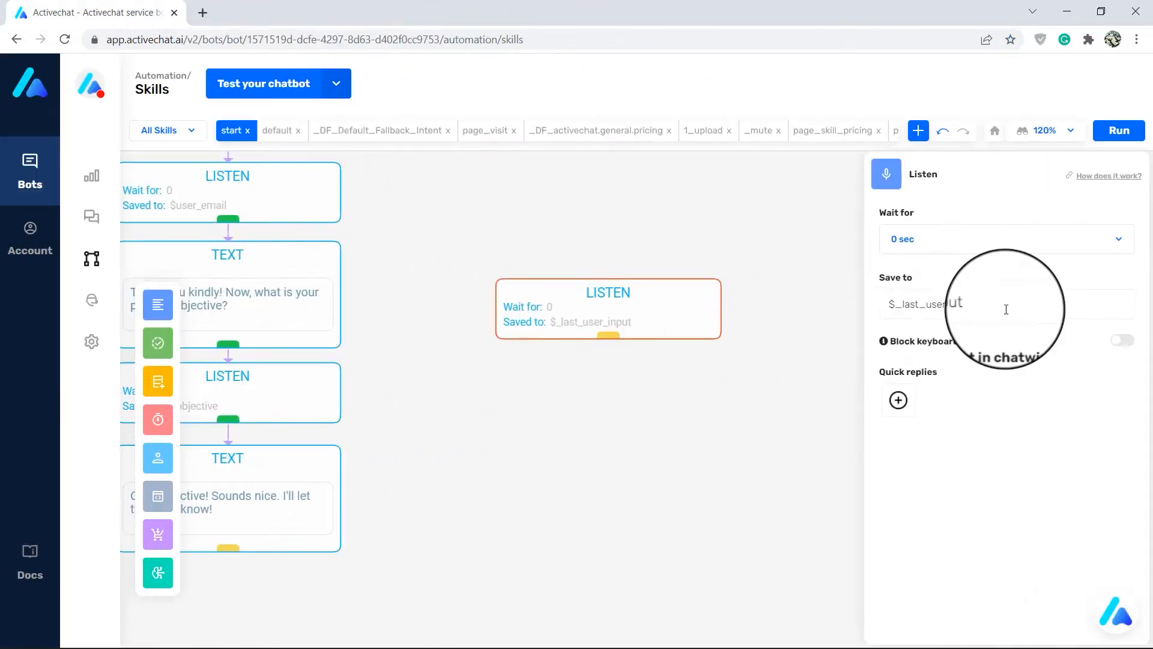
{"action": "triple_click", "coordinate": [959, 313]}
{"action": "left_click", "coordinate": [977, 316]}
{"action": "left_click_drag", "start_coordinate": [762, 341], "coordinate": [468, 353]}
Step: Add a Data block beside the standalone Listen block, assigning 24 to a new variable $new_test_attribute
{"action": "mouse_move", "coordinate": [161, 380]}
{"action": "left_click_drag", "start_coordinate": [284, 384], "coordinate": [567, 342]}
{"action": "left_click", "coordinate": [566, 339]}
{"action": "left_click", "coordinate": [960, 241]}
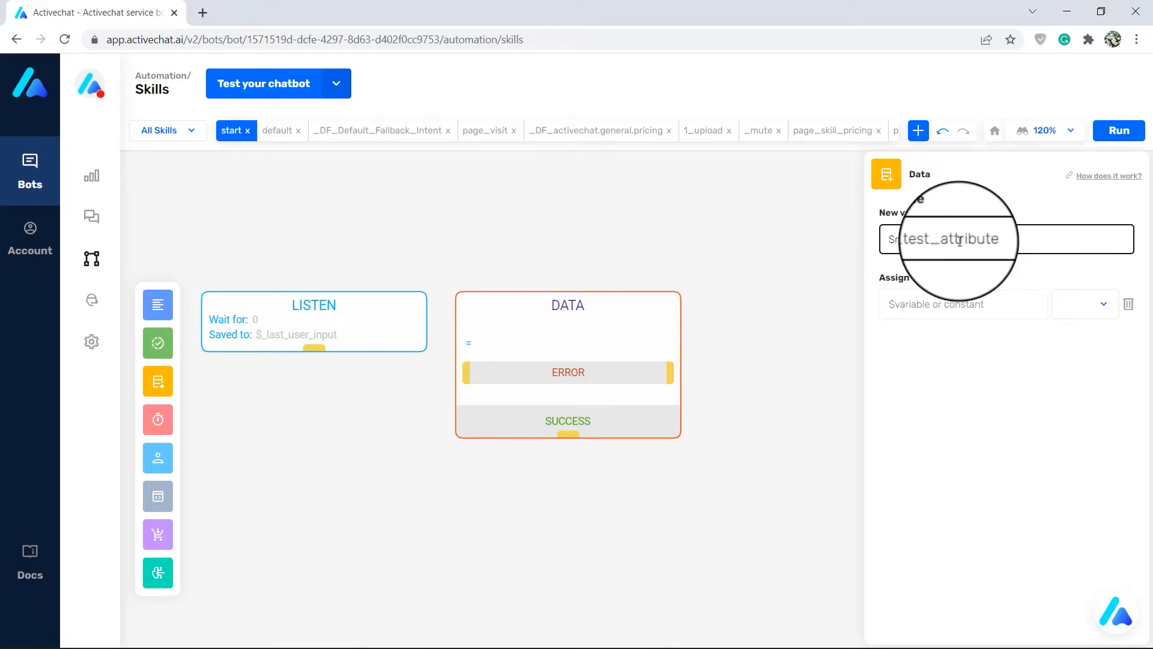
{"action": "left_click", "coordinate": [951, 294]}
{"action": "type", "text": "24"}
Step: Duplicate the Data block that assigns $new_test_attribute
{"action": "left_click_drag", "start_coordinate": [765, 474], "coordinate": [723, 358]}
{"action": "right_click", "coordinate": [608, 225]}
{"action": "left_click", "coordinate": [655, 293]}
Step: Change the duplicated Data block's assignment to $new_test_attribute + 10
{"action": "left_click", "coordinate": [602, 349]}
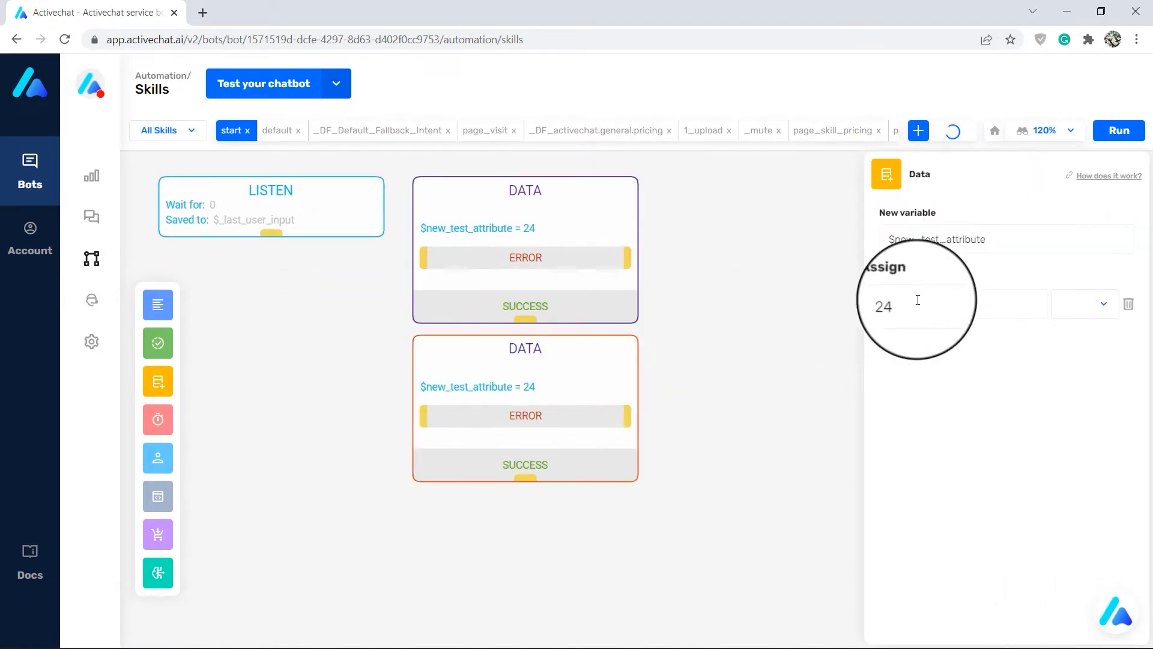
{"action": "triple_click", "coordinate": [940, 242]}
{"action": "key", "text": "ctrl+c"}
{"action": "double_click", "coordinate": [900, 302]}
{"action": "key", "text": "ctrl+v"}
{"action": "left_click", "coordinate": [1076, 312]}
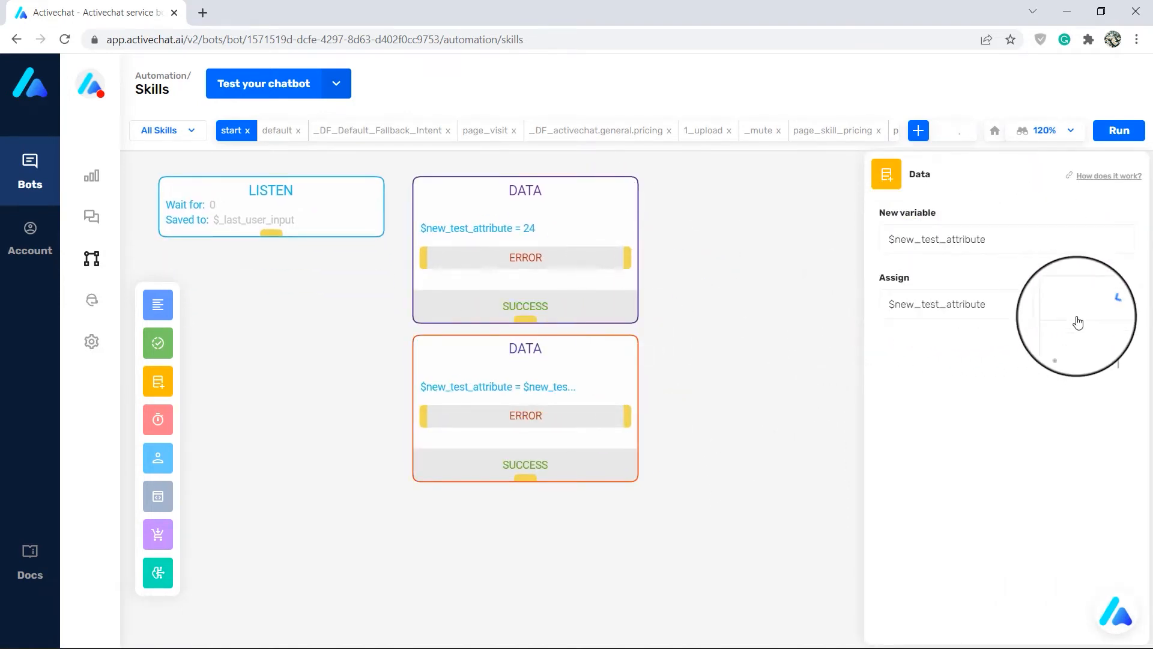
{"action": "left_click", "coordinate": [1068, 334]}
{"action": "left_click", "coordinate": [978, 338]}
{"action": "type", "text": "1"}
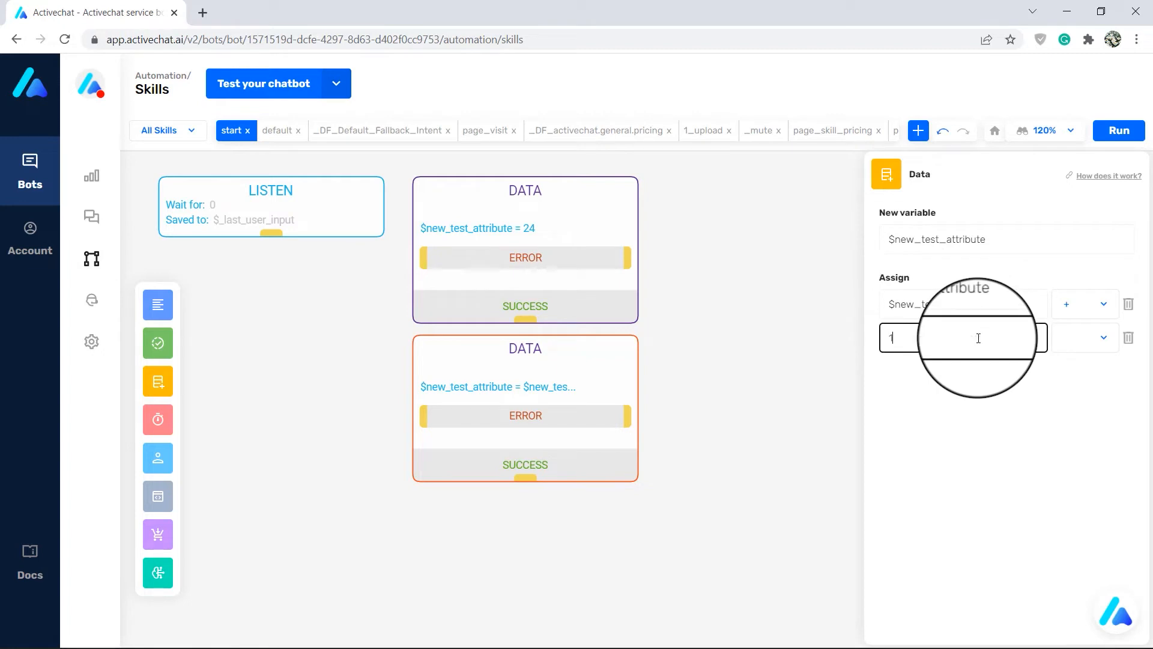
{"action": "type", "text": "0"}
{"action": "left_click", "coordinate": [917, 404]}
{"action": "left_click", "coordinate": [778, 425]}
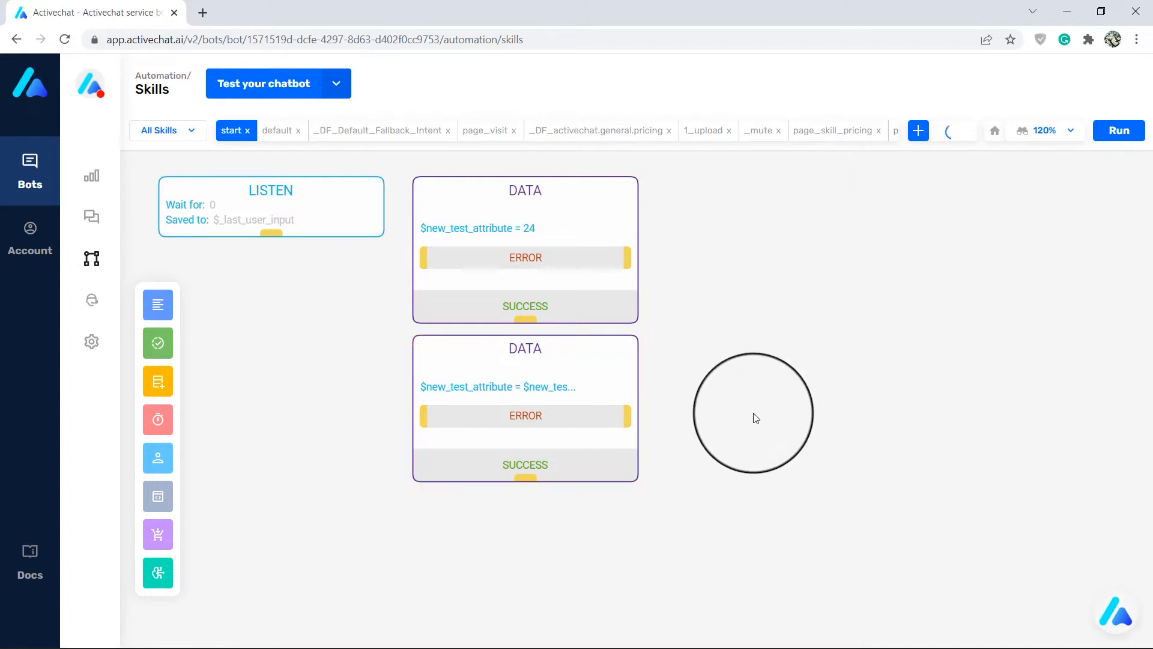
Step: Connect the first Data block's success output to its duplicate, and attach a new Data block below the duplicate
{"action": "left_click_drag", "start_coordinate": [520, 321], "coordinate": [541, 373]}
{"action": "left_click_drag", "start_coordinate": [752, 439], "coordinate": [726, 288]}
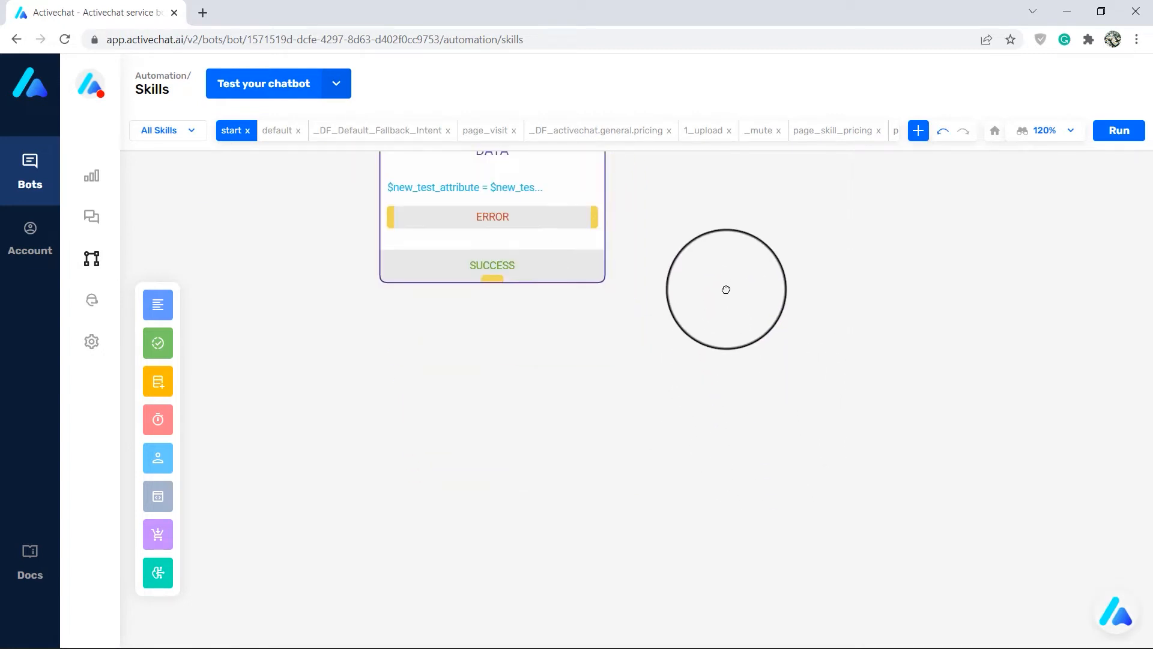
{"action": "mouse_move", "coordinate": [163, 306]}
{"action": "mouse_move", "coordinate": [158, 381]}
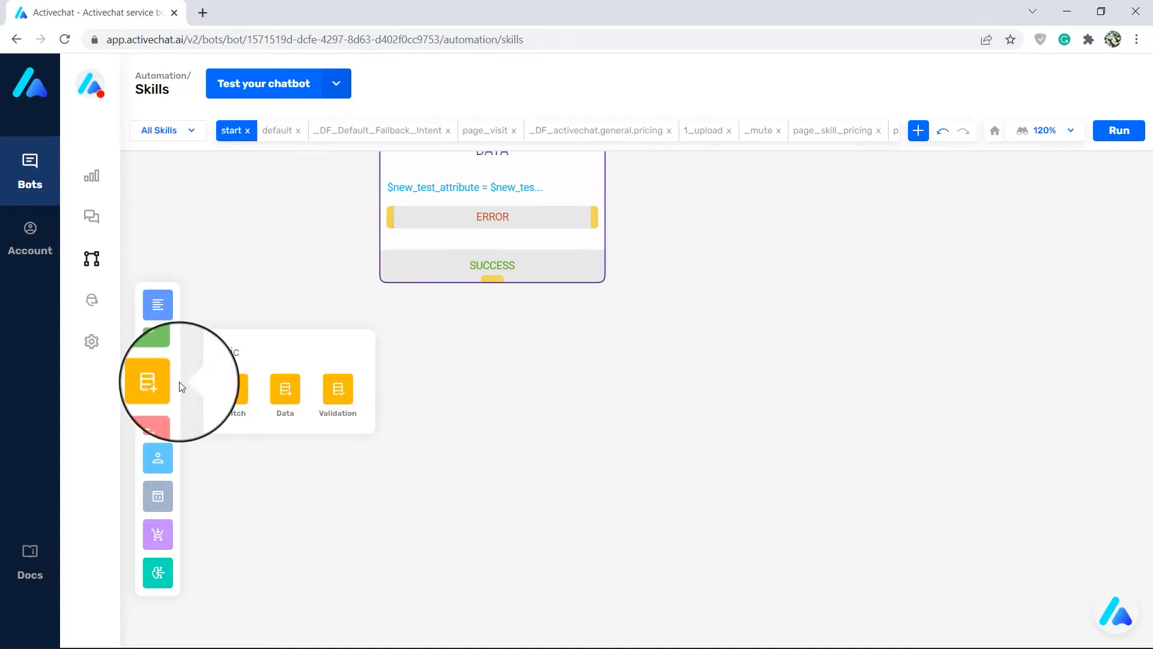
{"action": "left_click_drag", "start_coordinate": [286, 389], "coordinate": [506, 343]}
{"action": "left_click_drag", "start_coordinate": [493, 280], "coordinate": [494, 329]}
Step: Set the new Data block to assign $new_test_attribute divided (/) by a constant to $new_test_attribute
{"action": "left_click", "coordinate": [501, 334]}
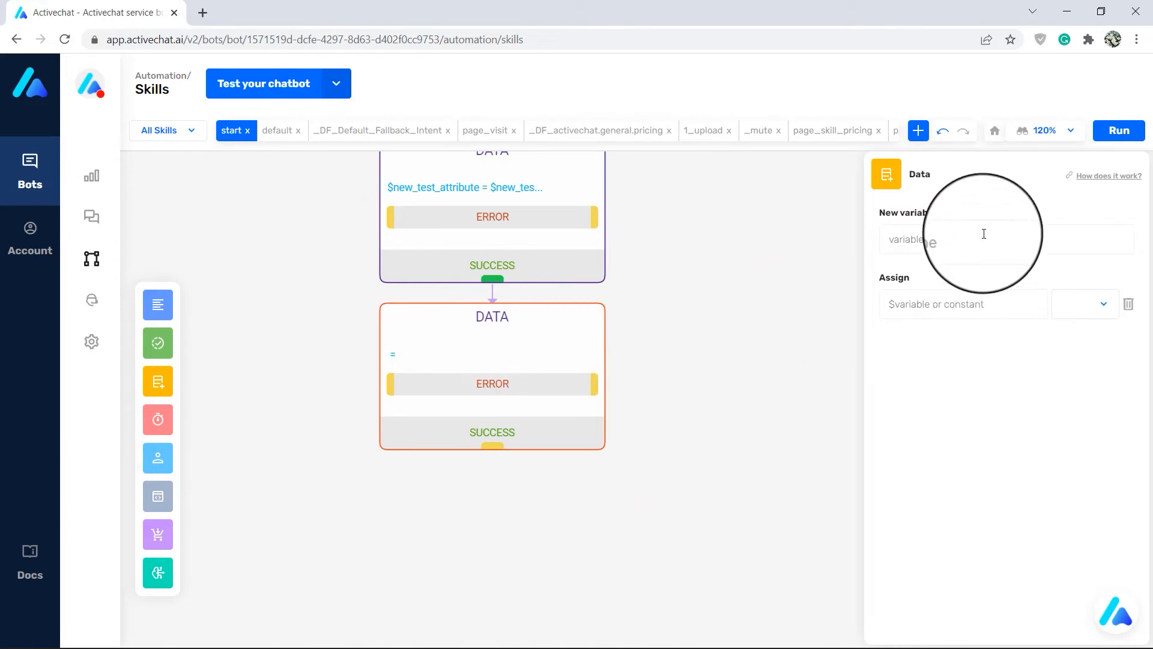
{"action": "key", "text": "ctrl+v"}
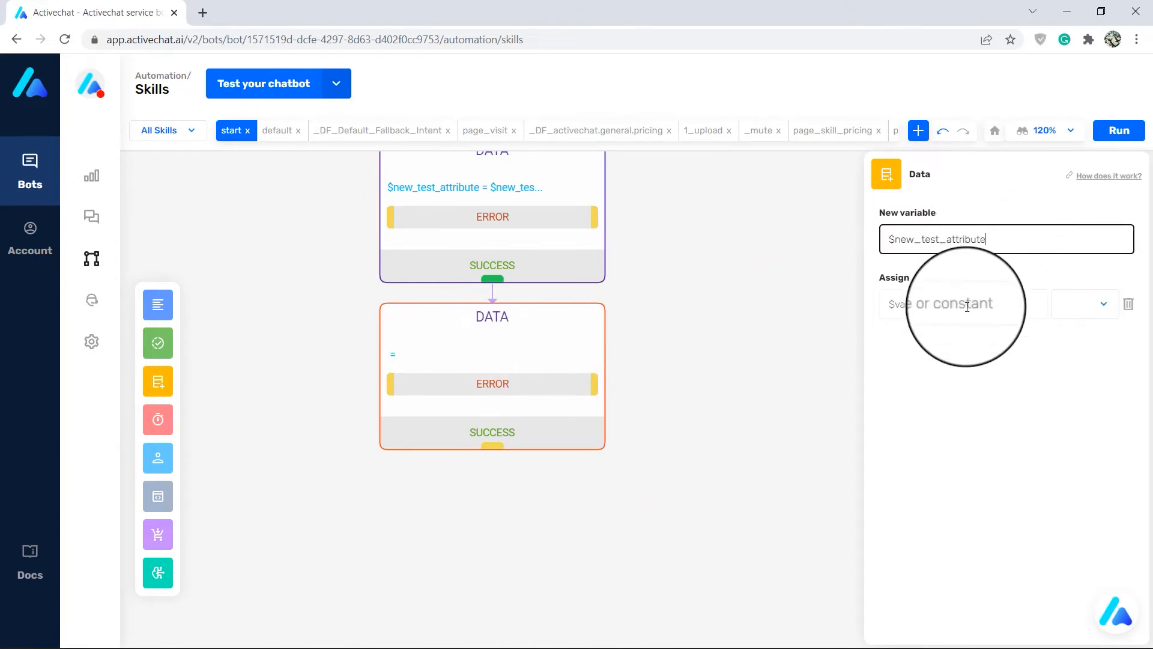
{"action": "key", "text": "ctrl+v"}
{"action": "left_click", "coordinate": [1081, 305]}
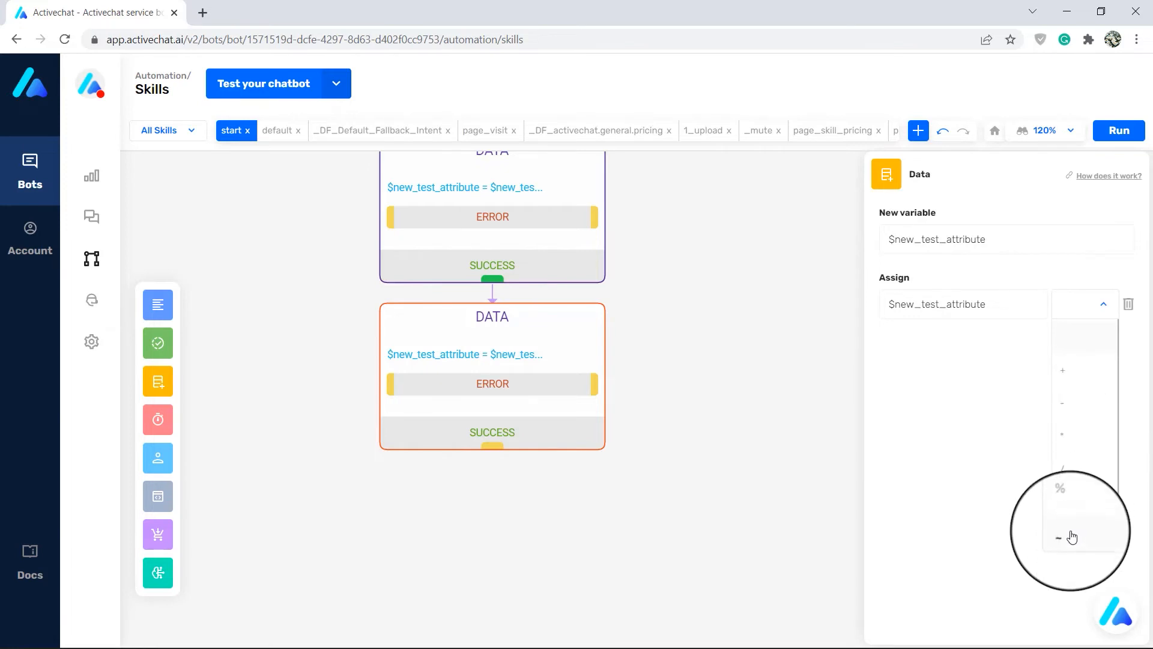
{"action": "left_click", "coordinate": [1071, 535]}
{"action": "left_click", "coordinate": [1081, 305]}
{"action": "left_click", "coordinate": [1083, 471]}
{"action": "left_click", "coordinate": [987, 350]}
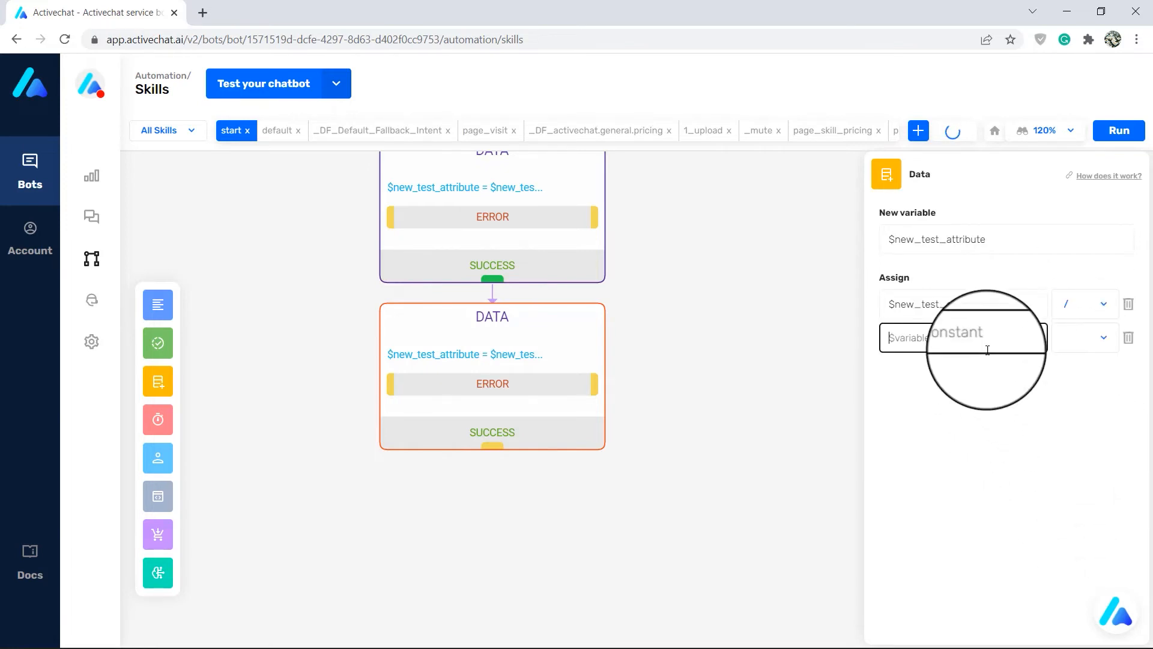
{"action": "left_click", "coordinate": [721, 474]}
Step: Add a fourth Data block below the division block and connect it to that block's success output
{"action": "scroll", "coordinate": [718, 391], "scroll_direction": "down", "scroll_amount": 4}
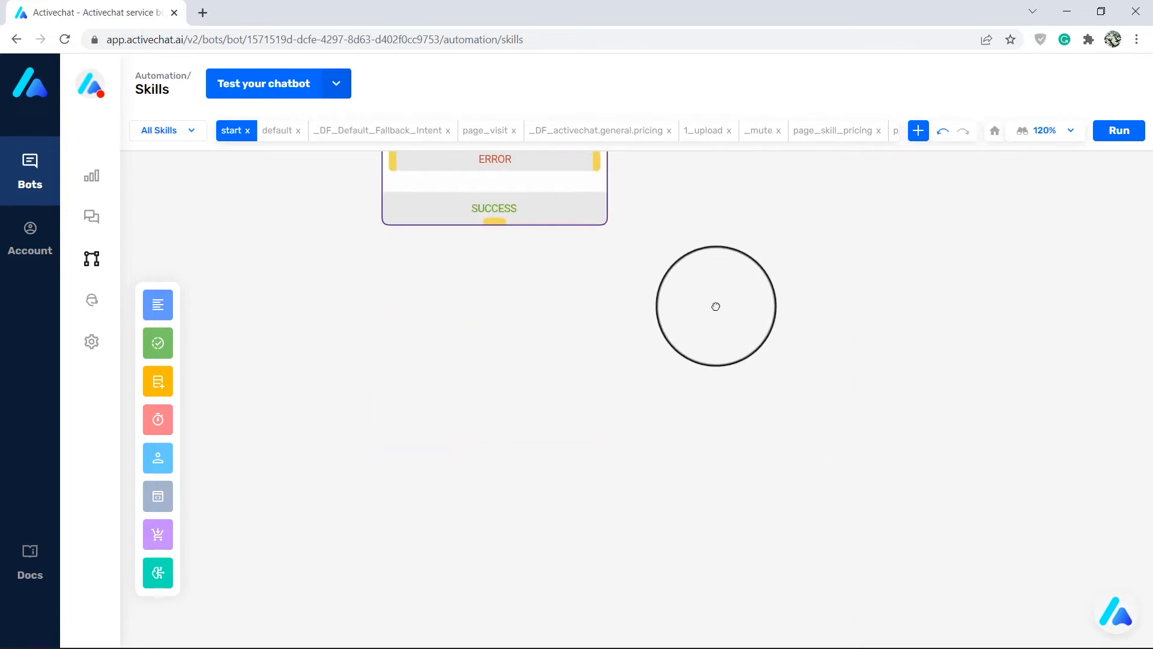
{"action": "mouse_move", "coordinate": [161, 411]}
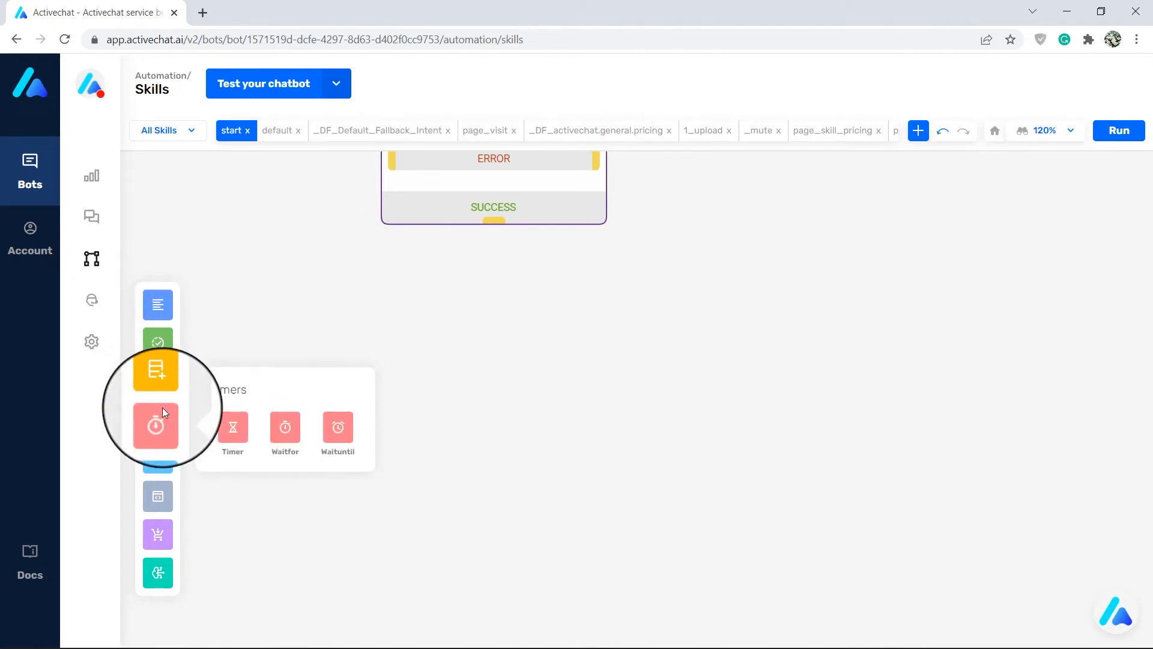
{"action": "mouse_move", "coordinate": [159, 380]}
{"action": "left_click_drag", "start_coordinate": [288, 391], "coordinate": [489, 294]}
{"action": "left_click_drag", "start_coordinate": [498, 227], "coordinate": [495, 277]}
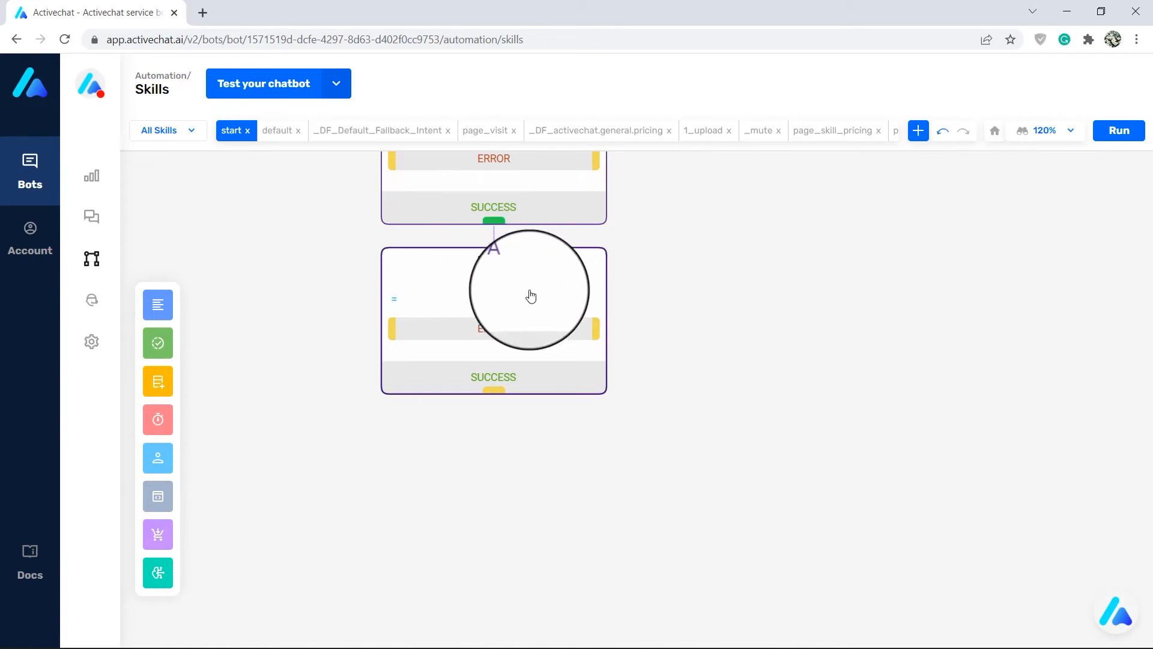
Step: Set the fourth Data block to assign $new_test_attribute, combined with a constant by the ~ operator, to $new_test_attribute
{"action": "left_click", "coordinate": [532, 294]}
{"action": "type", "text": "$new_test_attribute"}
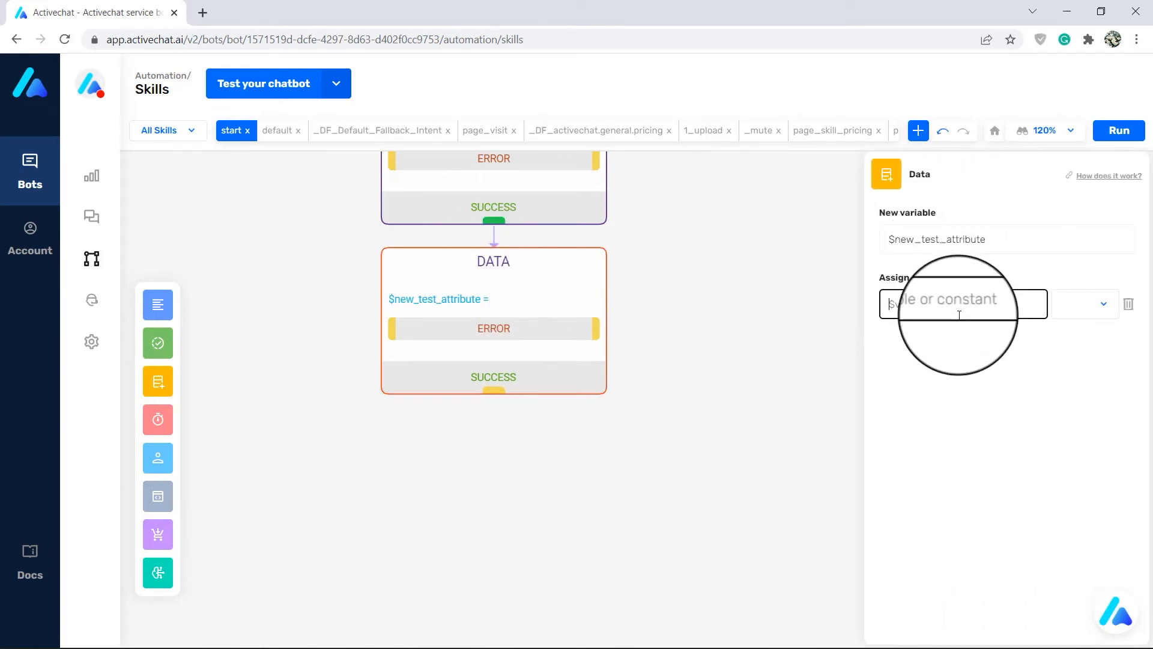
{"action": "type", "text": "$new_test_attribute"}
{"action": "left_click", "coordinate": [1084, 304]}
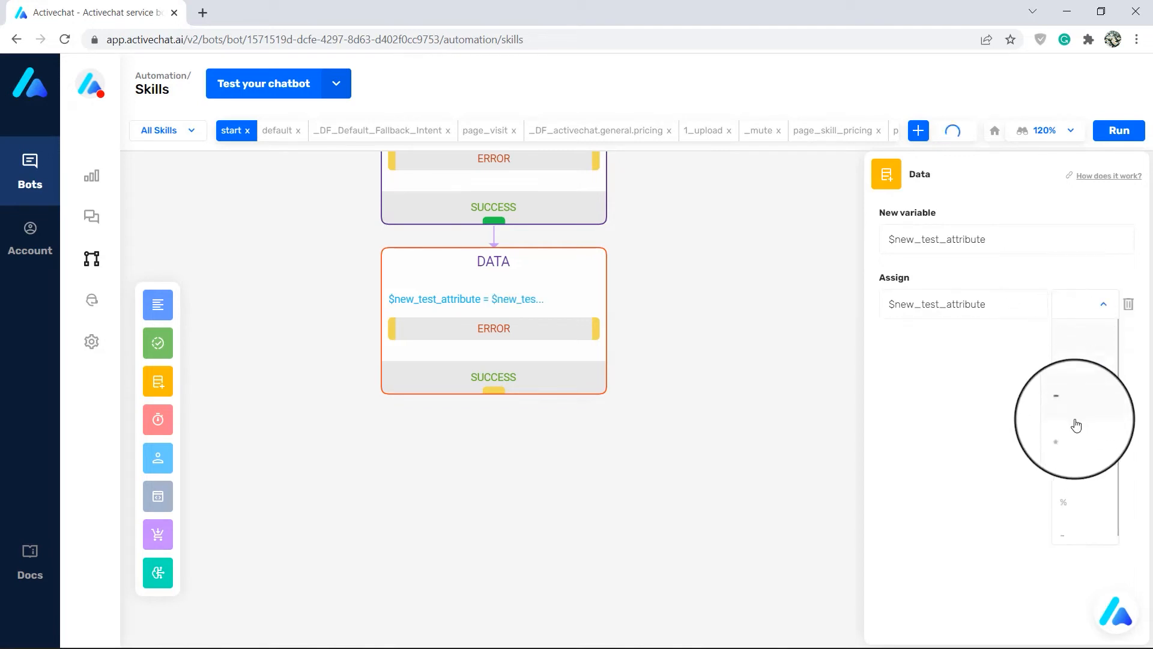
{"action": "left_click", "coordinate": [1075, 528]}
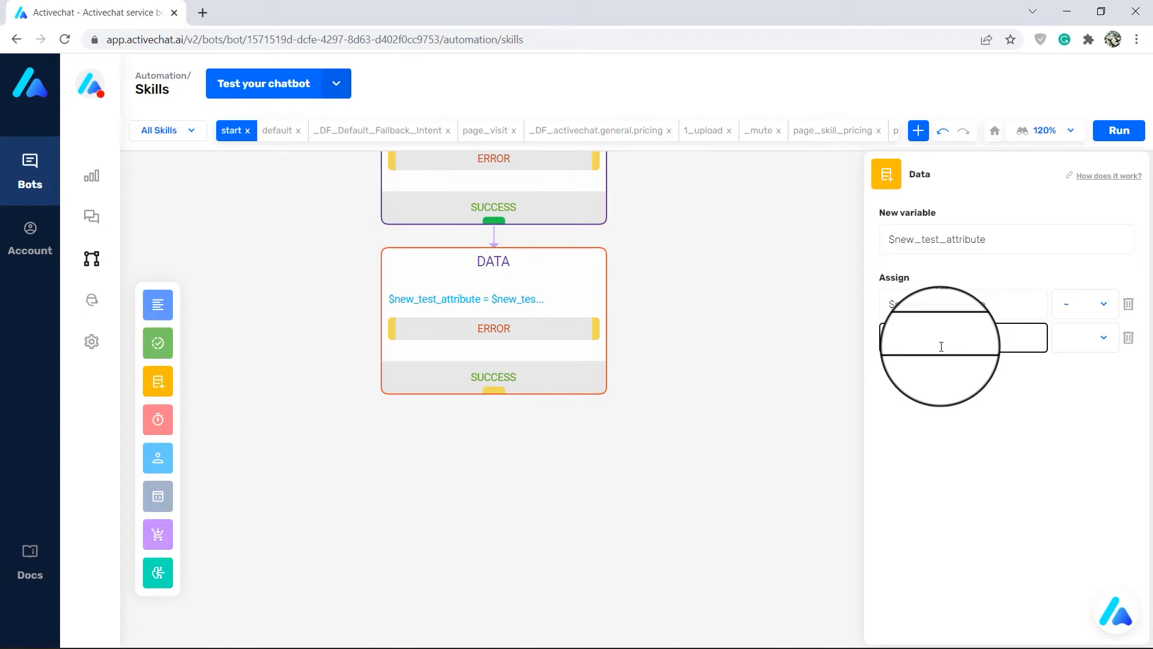
{"action": "left_click", "coordinate": [927, 394]}
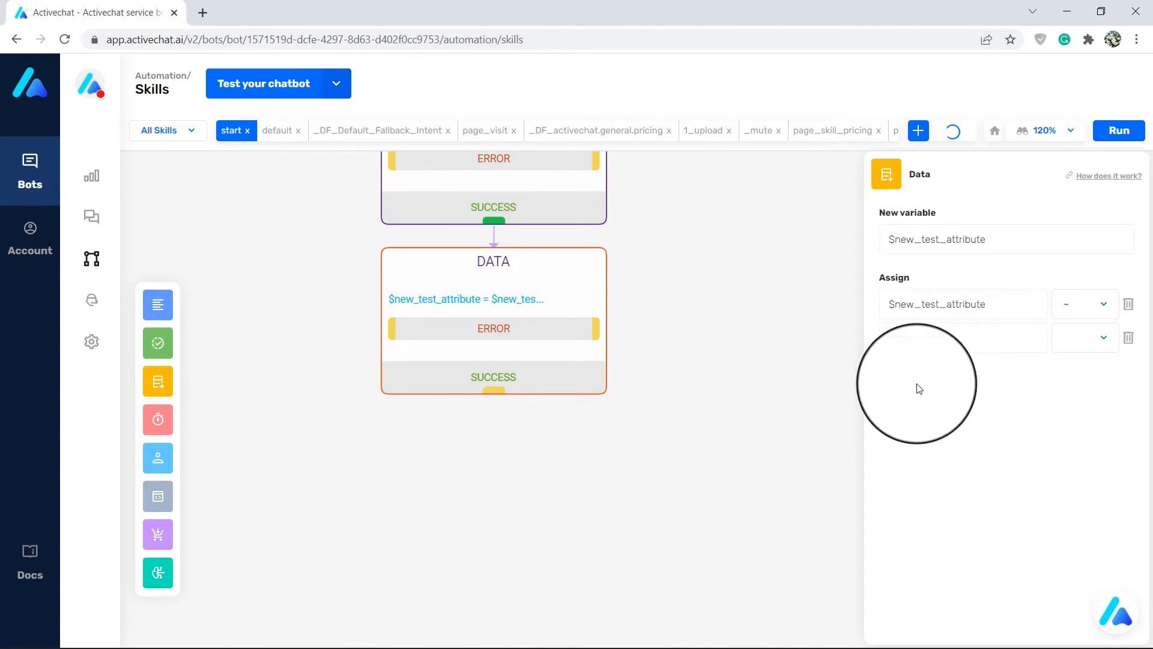
{"action": "left_click", "coordinate": [719, 417]}
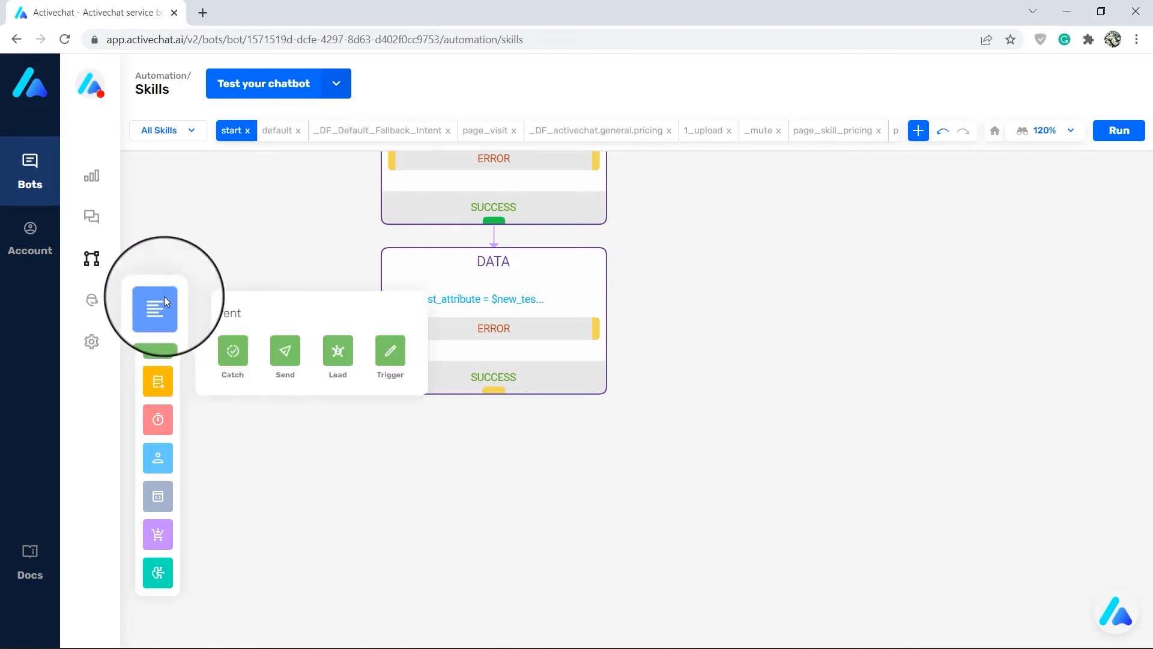
Step: Add a Text block after the last Data block, connected to its success output, with the content $new_test_attribute
{"action": "mouse_move", "coordinate": [158, 304]}
{"action": "left_click_drag", "start_coordinate": [226, 312], "coordinate": [440, 458]}
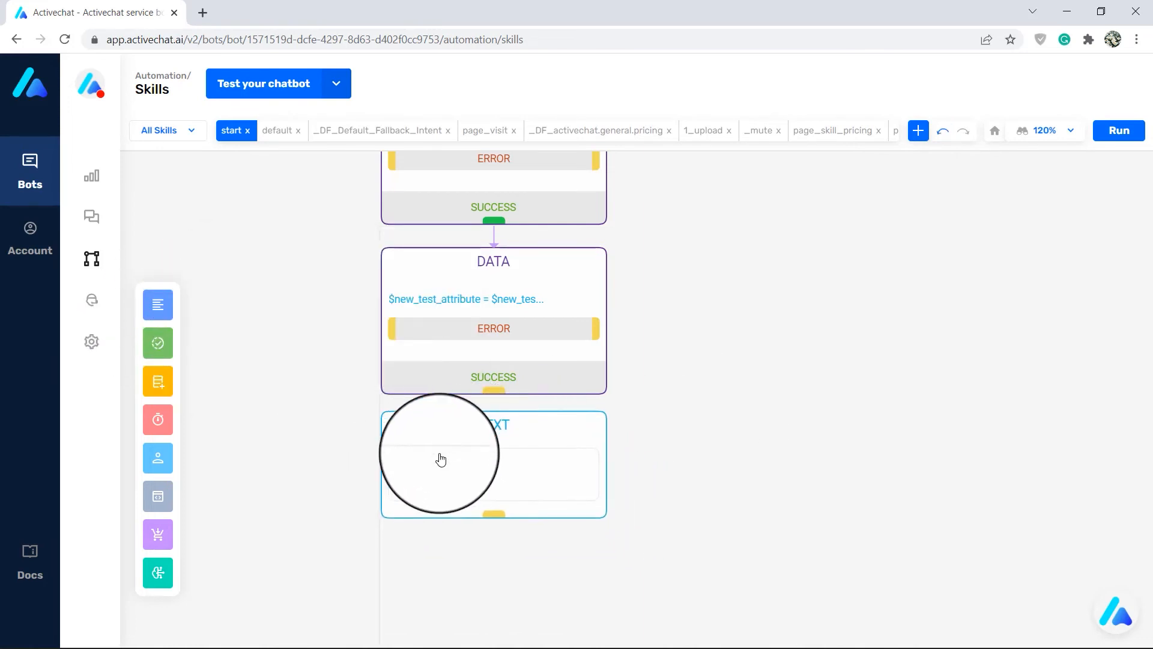
{"action": "left_click_drag", "start_coordinate": [496, 391], "coordinate": [492, 453]}
{"action": "left_click", "coordinate": [492, 453]}
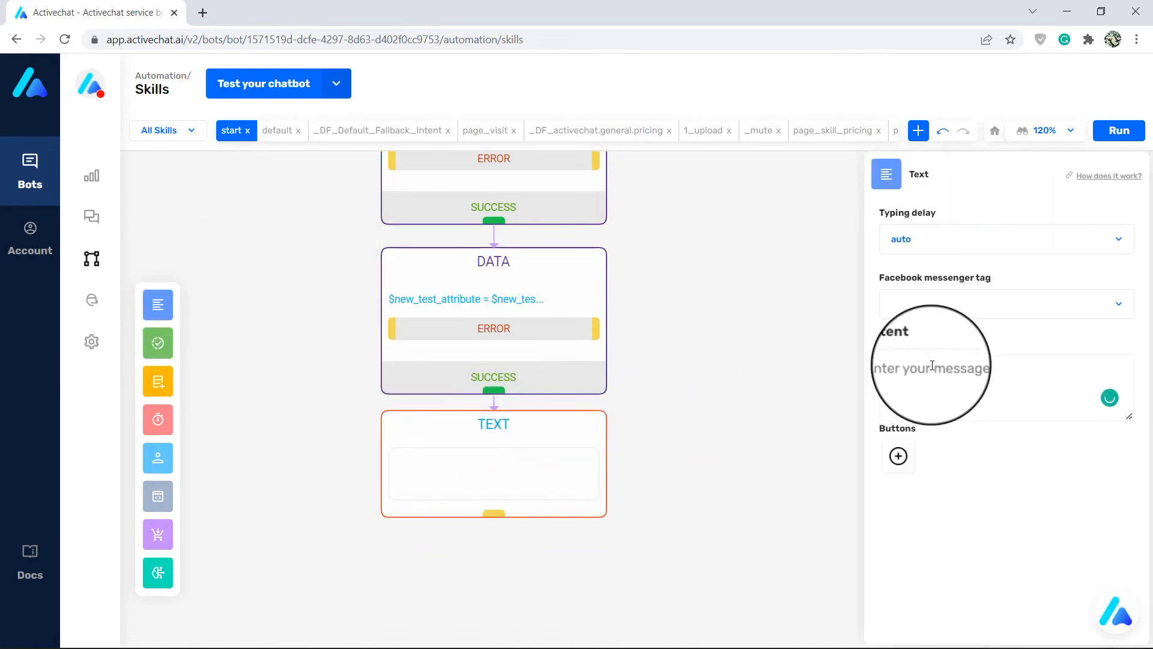
{"action": "type", "text": "$new_test_attribute"}
{"action": "left_click", "coordinate": [741, 368]}
Step: Add a Catch block above the first Data block, connect it to that block, and name and copy its event vid_test_2
{"action": "left_click_drag", "start_coordinate": [721, 252], "coordinate": [728, 571]}
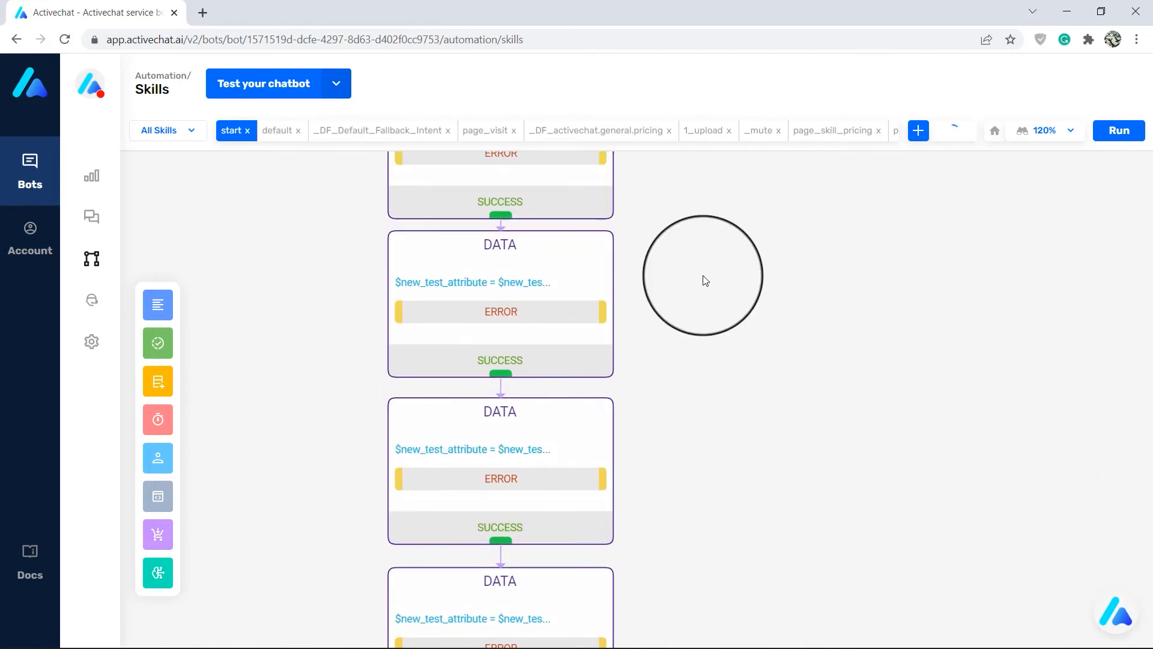
{"action": "mouse_move", "coordinate": [162, 343]}
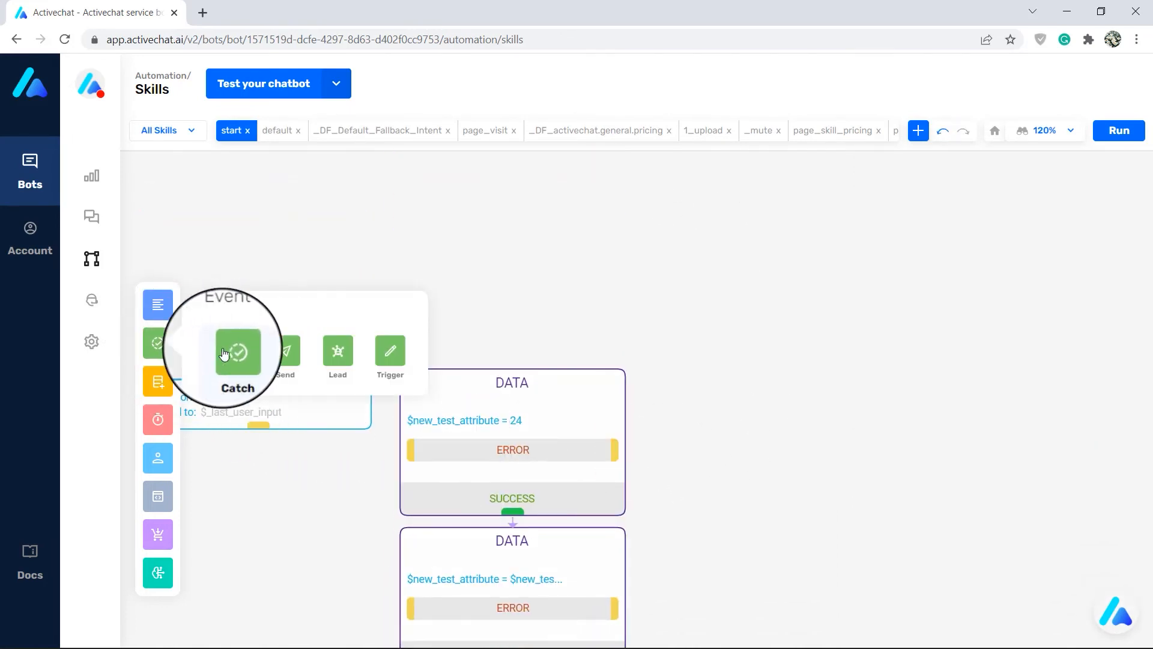
{"action": "left_click_drag", "start_coordinate": [224, 353], "coordinate": [491, 286]}
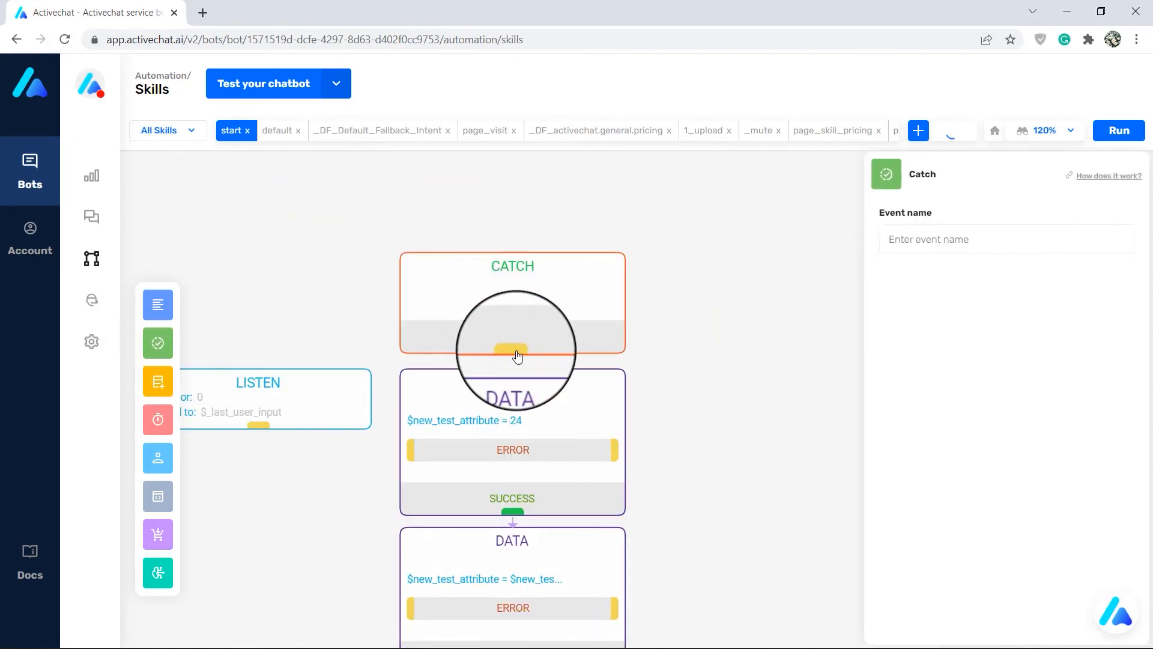
{"action": "left_click_drag", "start_coordinate": [517, 356], "coordinate": [512, 379]}
{"action": "left_click", "coordinate": [934, 240]}
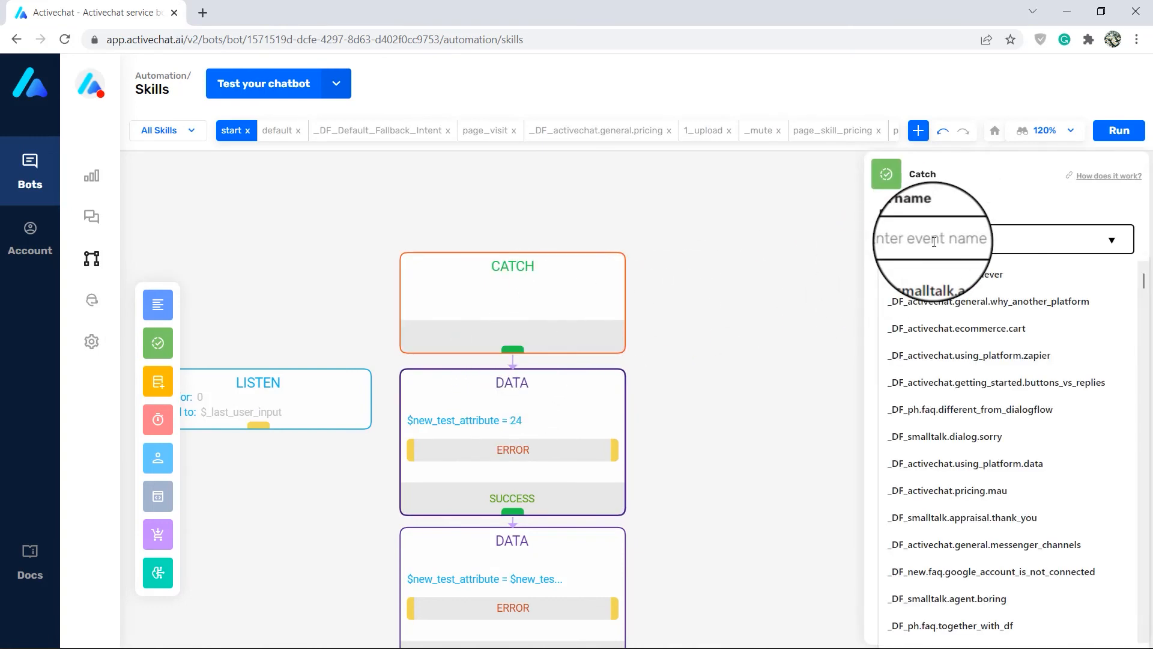
{"action": "type", "text": "vid_test_2"}
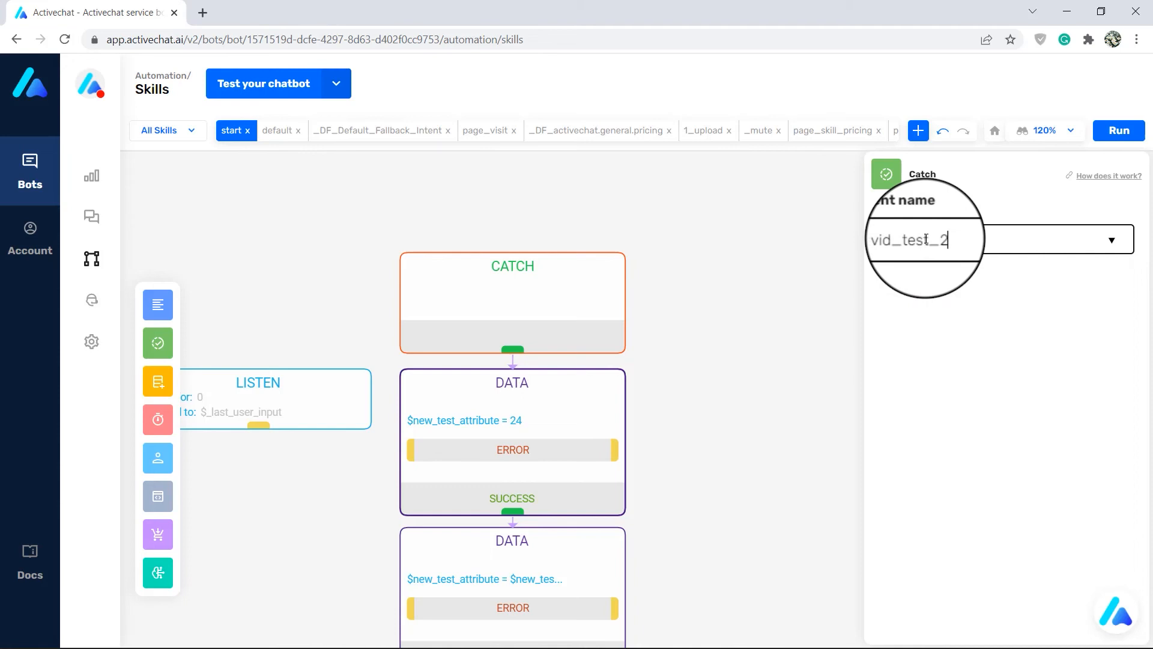
{"action": "double_click", "coordinate": [925, 239]}
{"action": "key", "text": "super+c"}
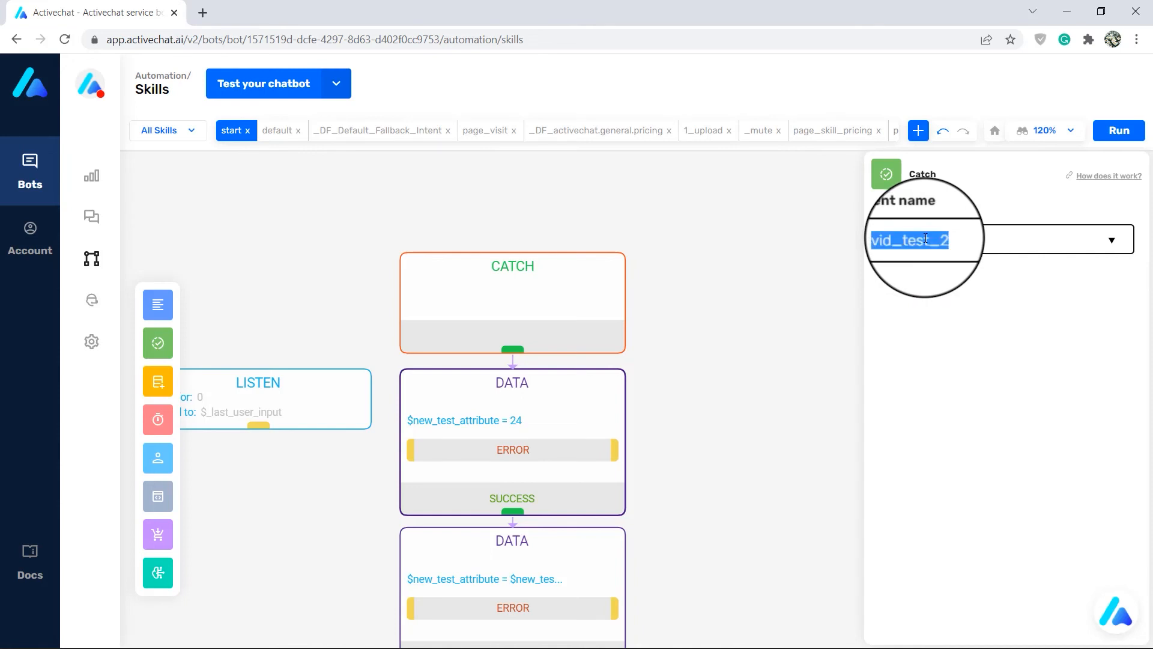
{"action": "left_click", "coordinate": [809, 290]}
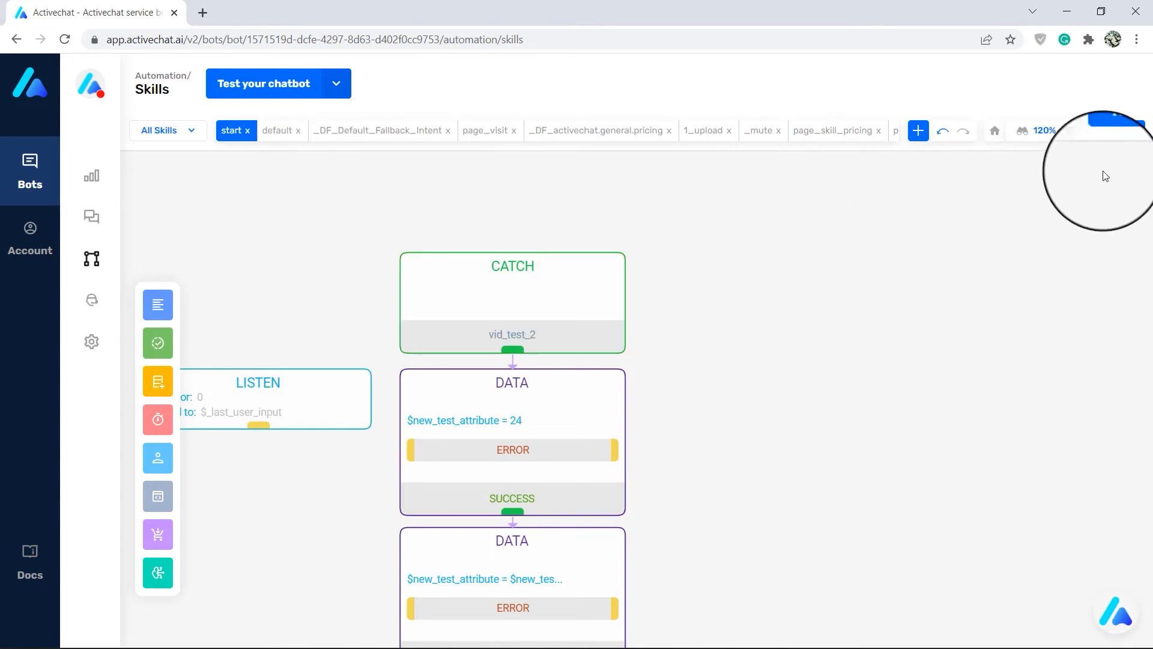
Step: Run the skill, send /vid_test_2 in the Activechat service bot web chat to test it, and close the chat
{"action": "left_click", "coordinate": [1117, 130]}
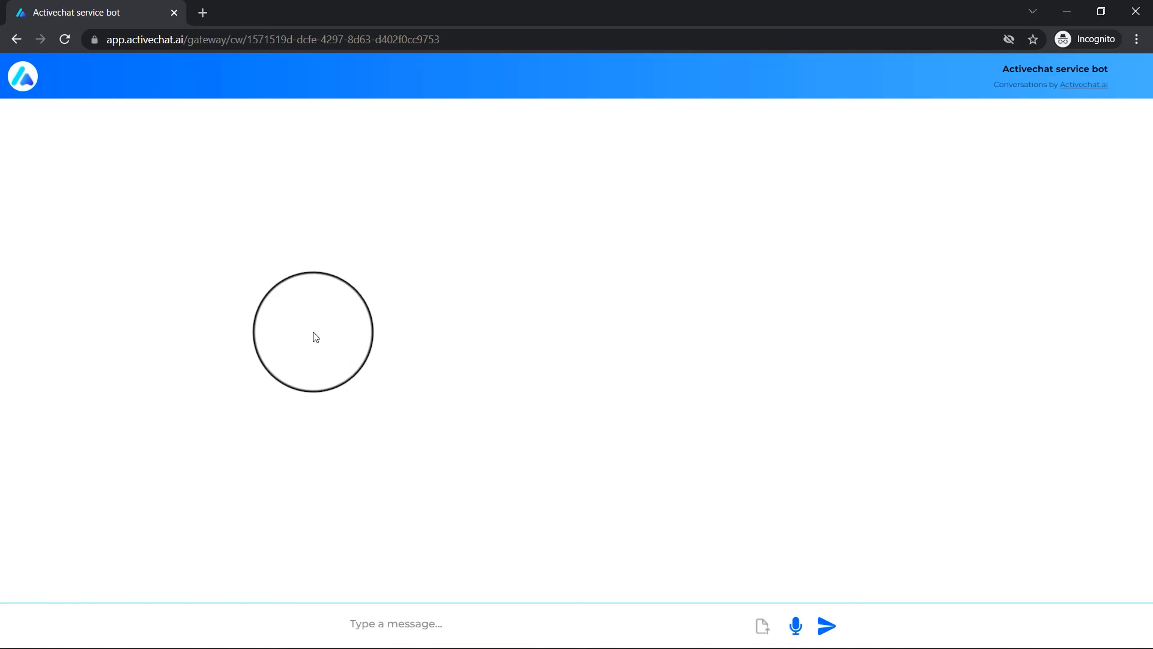
{"action": "left_click", "coordinate": [456, 617]}
{"action": "key", "text": "super+v"}
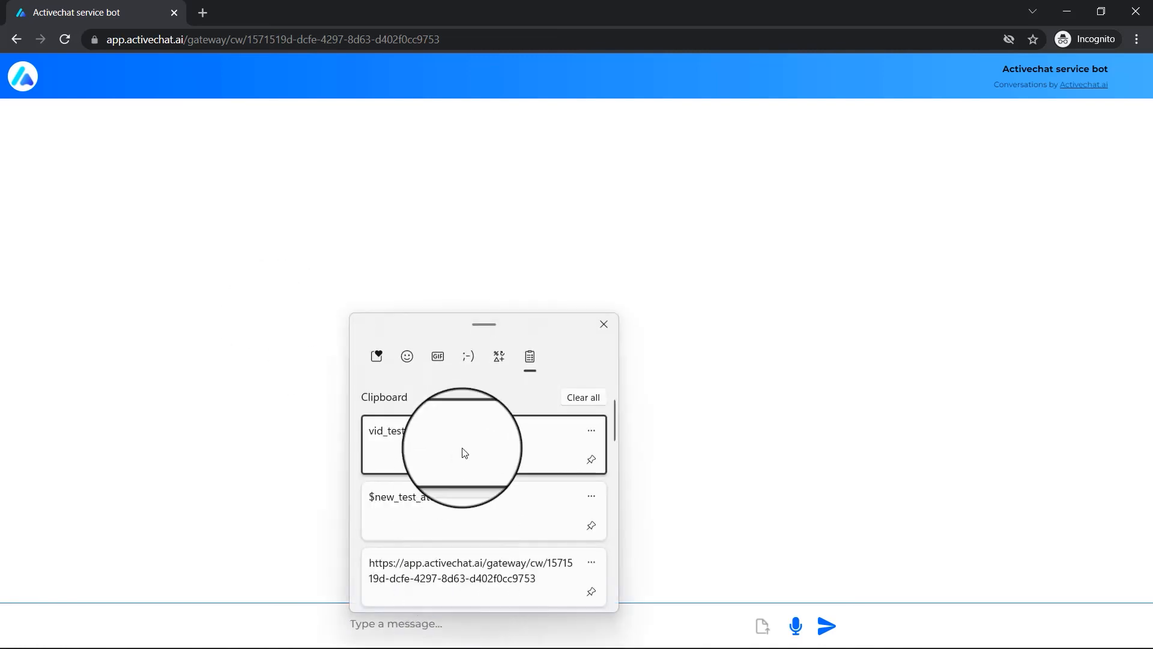
{"action": "left_click", "coordinate": [463, 451]}
{"action": "key", "text": "Return"}
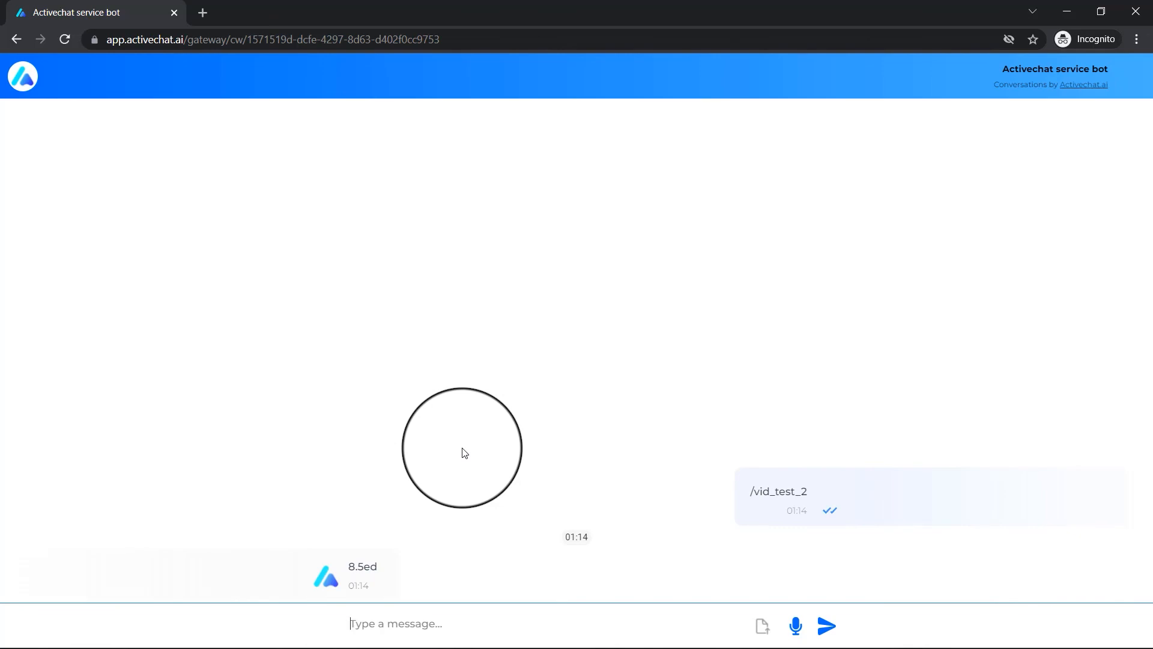
{"action": "left_click", "coordinate": [174, 12]}
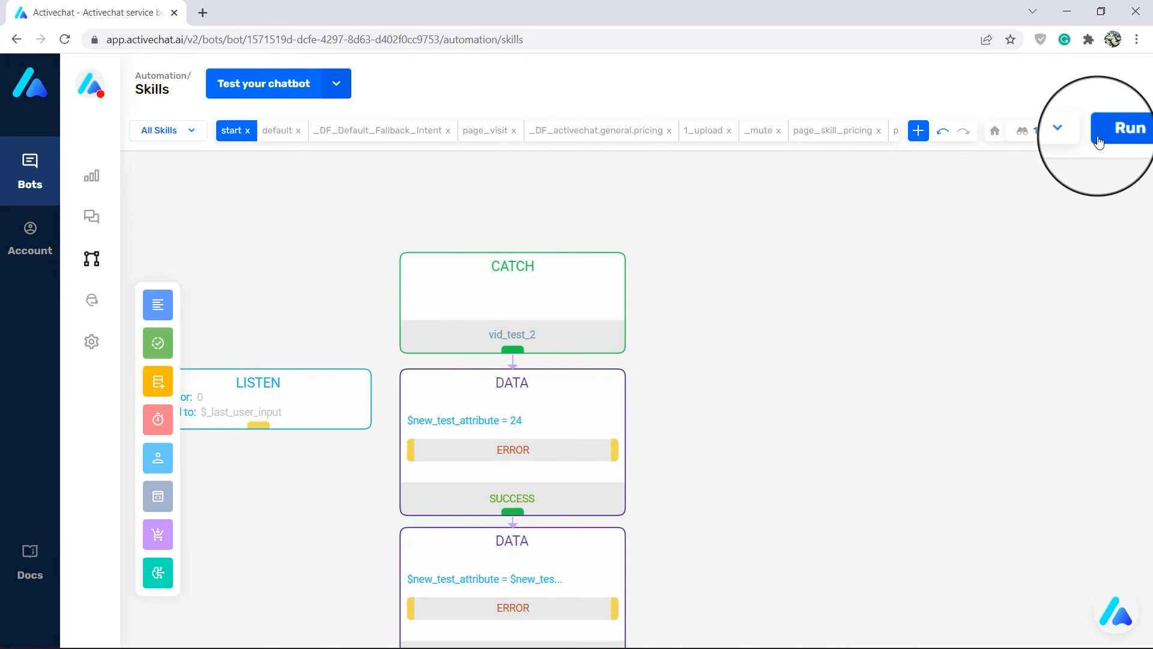